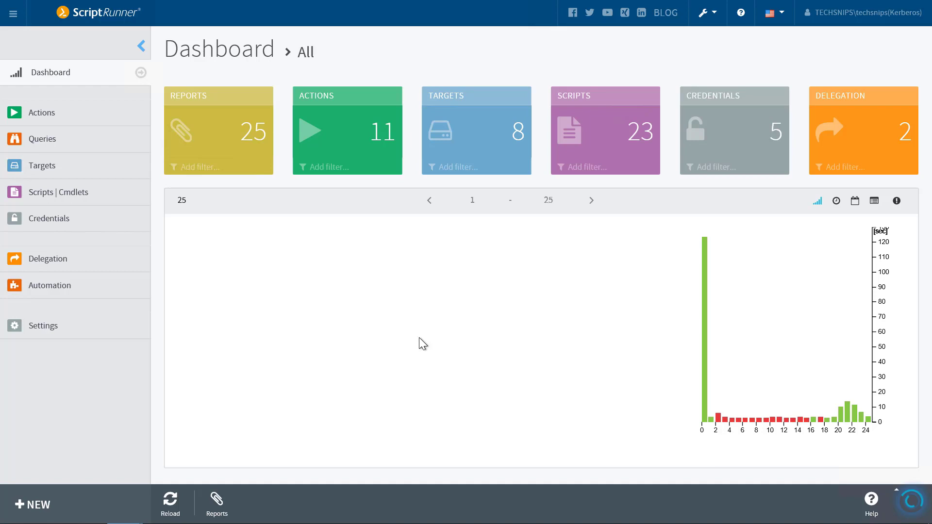
# Start a new upload to the script library and choose the desktop file Set-ADUserProperties.ps1
pyautogui.click(119, 198)
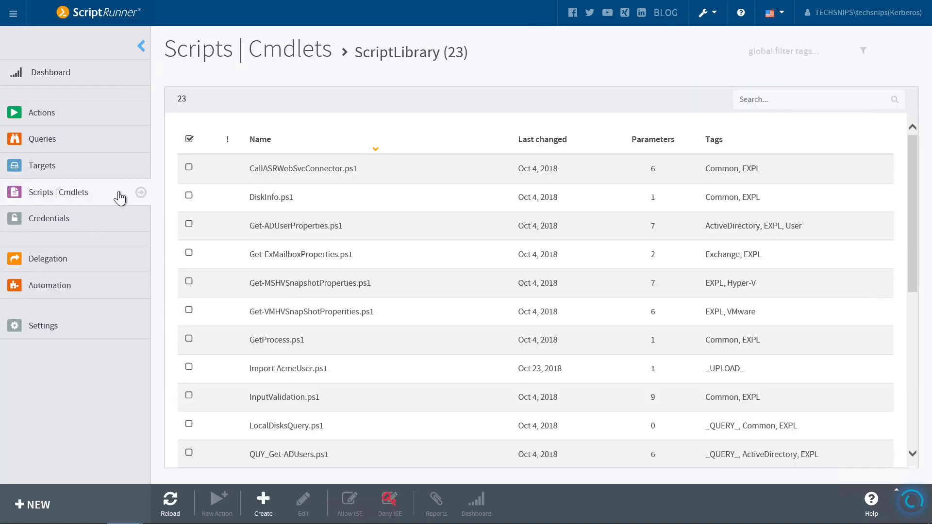
pyautogui.click(260, 507)
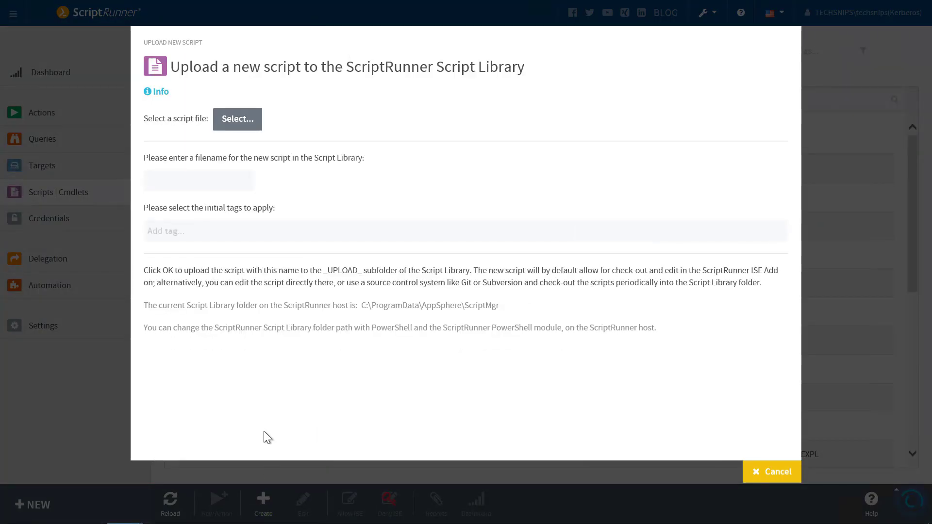
pyautogui.click(246, 120)
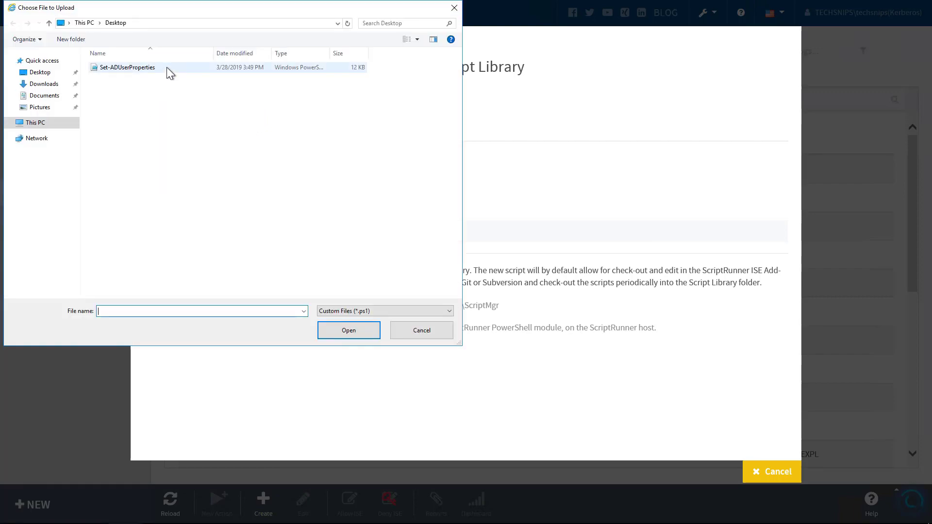
pyautogui.doubleClick(167, 67)
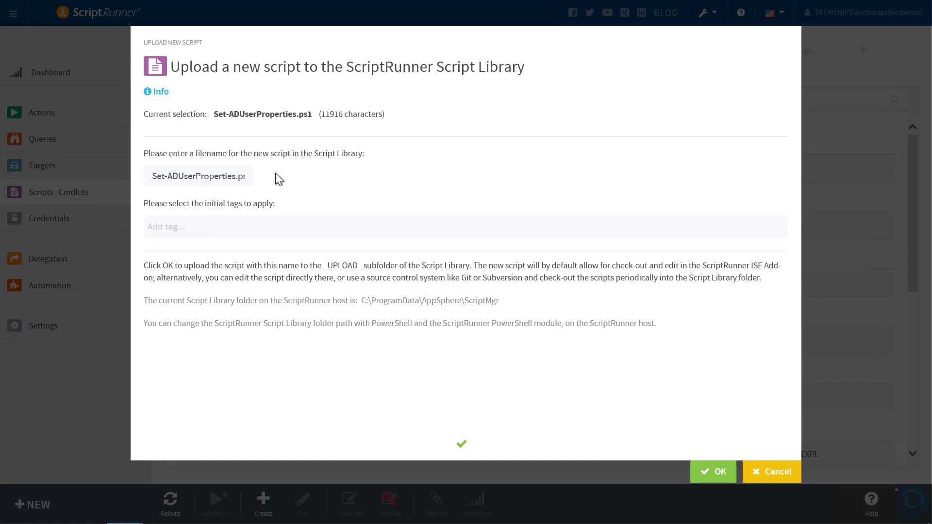
# Tag the new script with ActiveDirectory and User, and upload it to the script library
pyautogui.click(261, 227)
pyautogui.write('Activ')
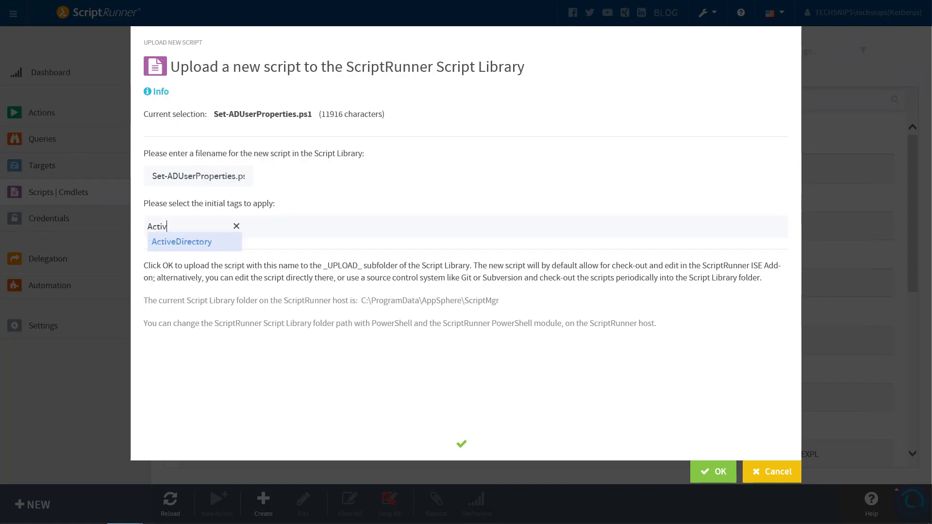
pyautogui.click(187, 245)
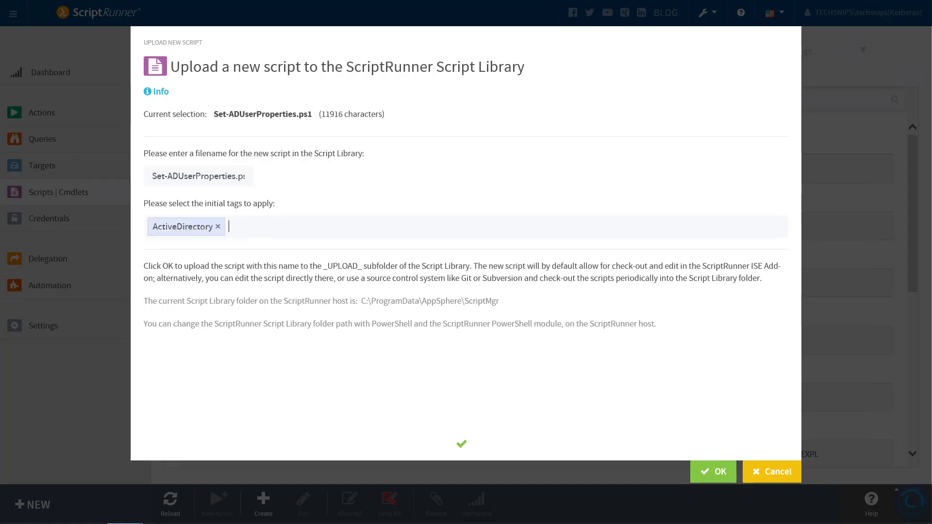
pyautogui.write('User')
pyautogui.press('Return')
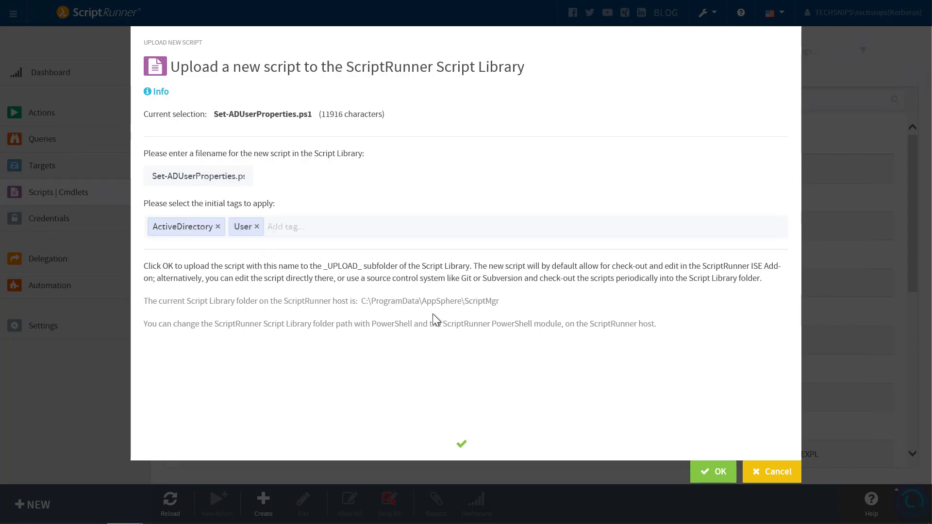
pyautogui.click(722, 479)
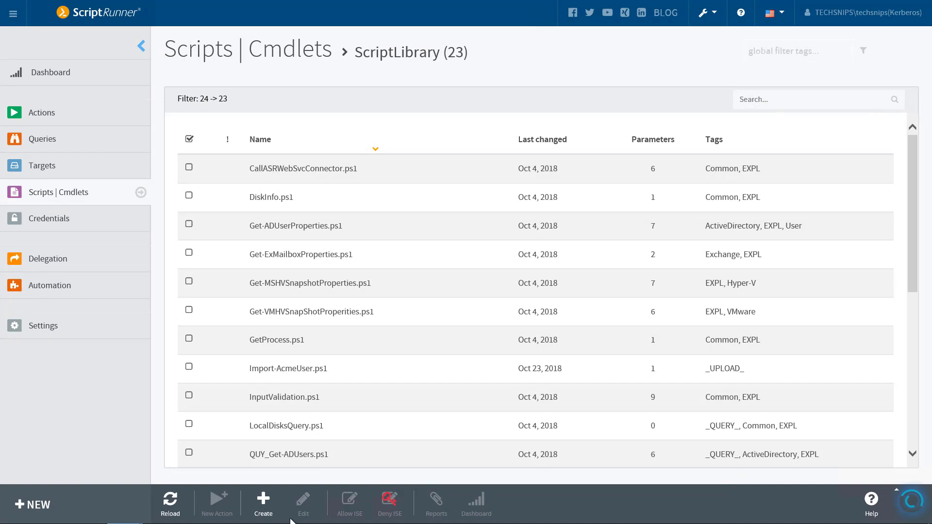
# Search the script library for "Set"
pyautogui.click(813, 107)
pyautogui.write('Set')
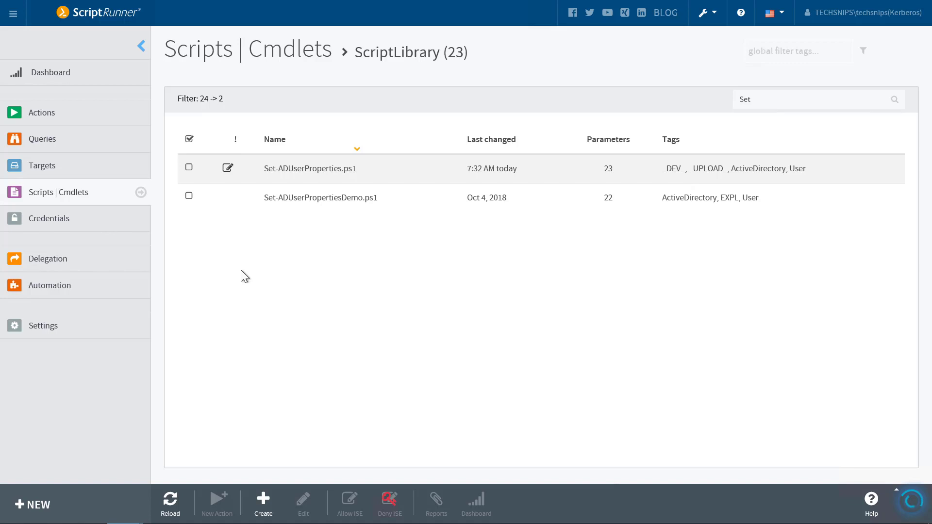
# Create an Active Directory query named "Valid AD OU Paths" with the ActiveDirectory tag
pyautogui.click(92, 145)
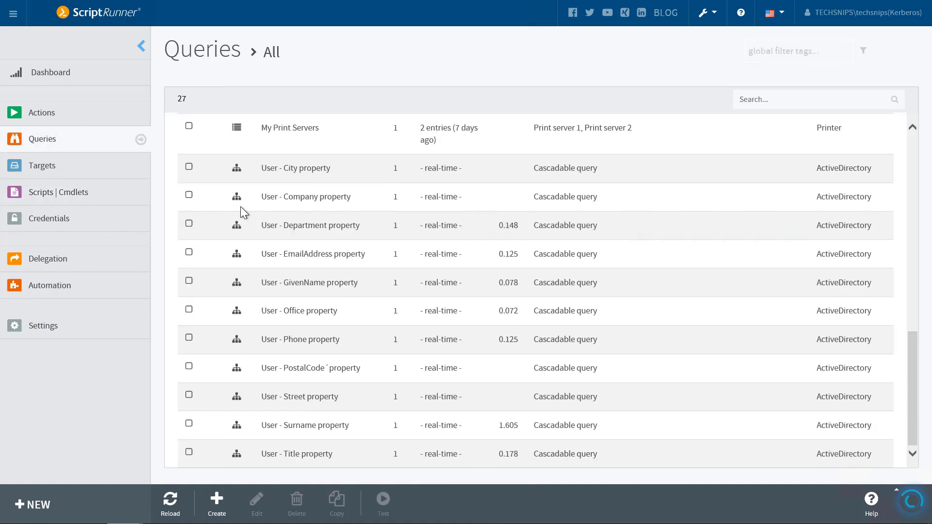
pyautogui.click(217, 505)
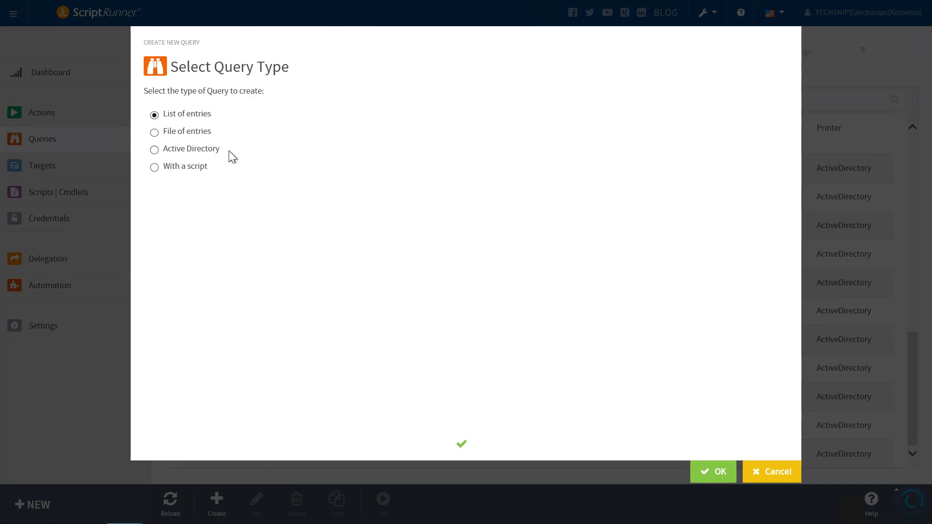
pyautogui.click(186, 150)
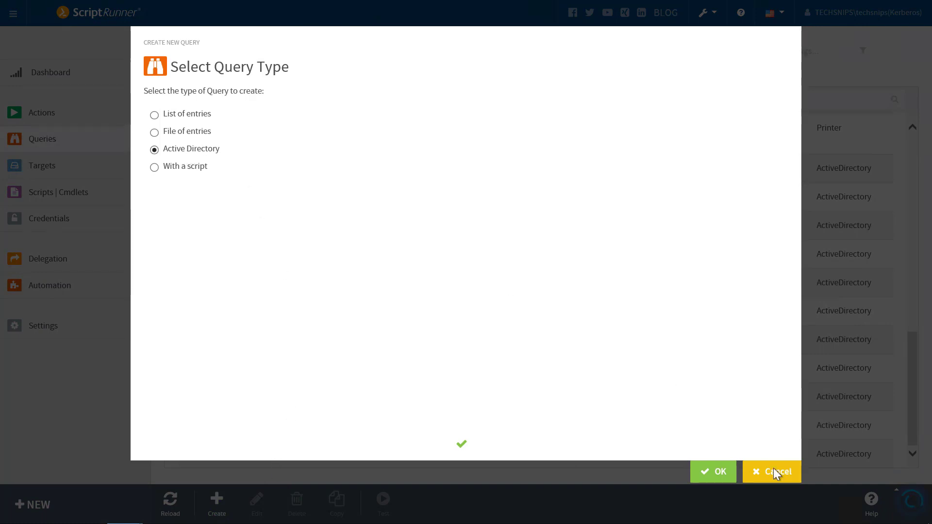
pyautogui.click(708, 478)
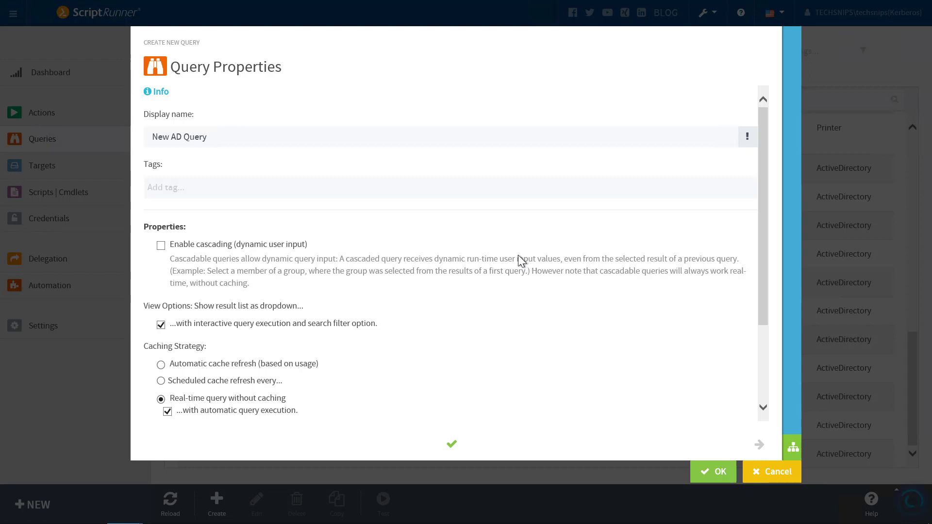
pyautogui.write('Valid AD OU Paths')
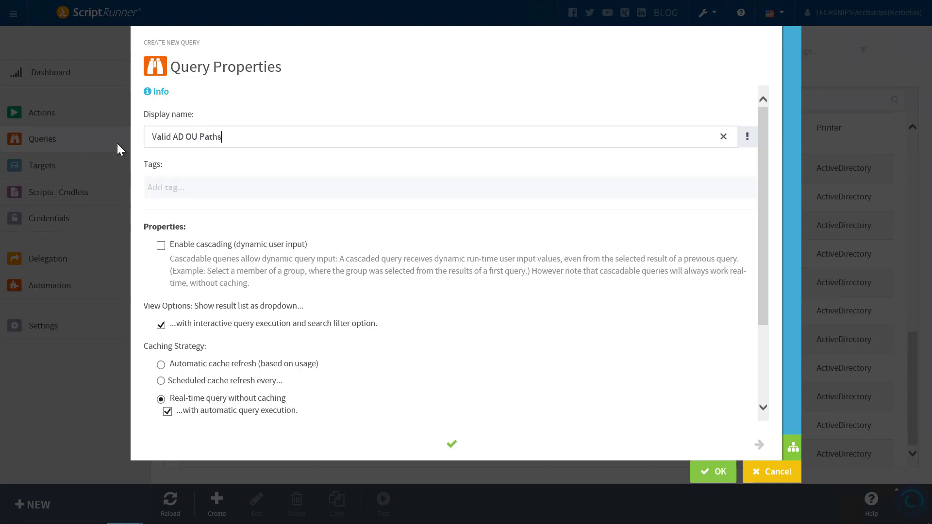
pyautogui.click(325, 183)
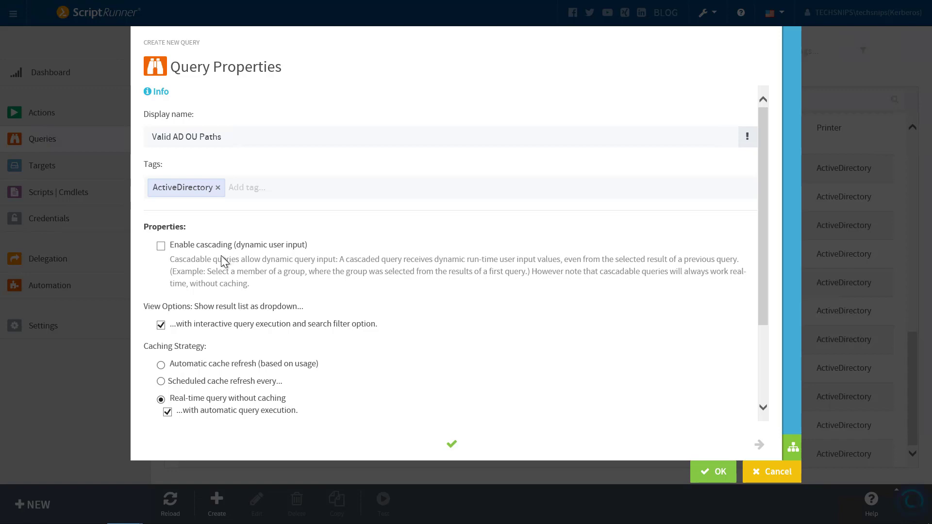
pyautogui.scroll(-3, 331, 246)
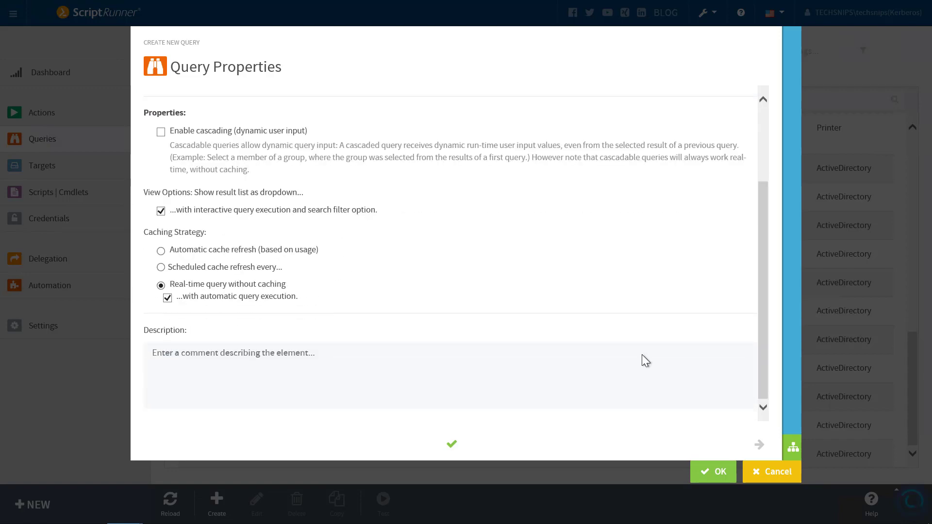
# Configure the query to search OUs with SearchBase "OU=Users,OU=Corporate,DC=techsnips,DC=local" and save it
pyautogui.click(759, 445)
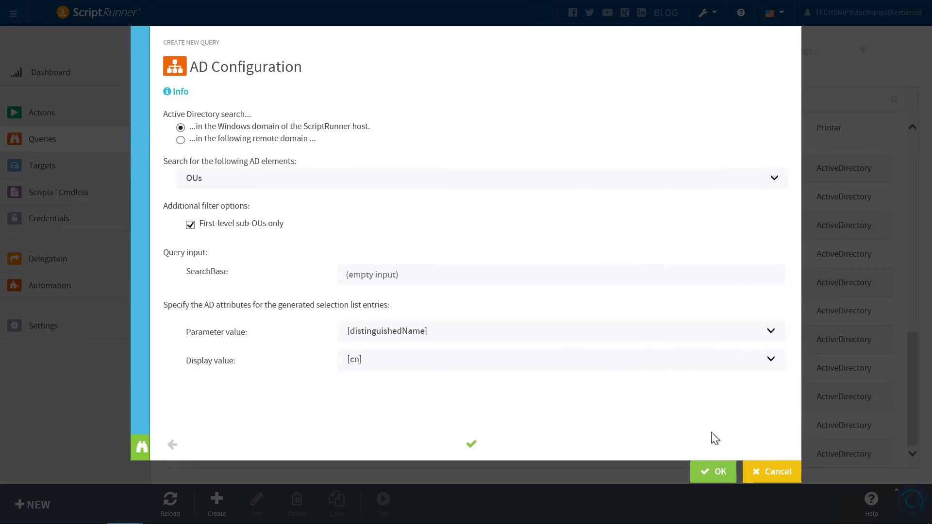
pyautogui.click(381, 183)
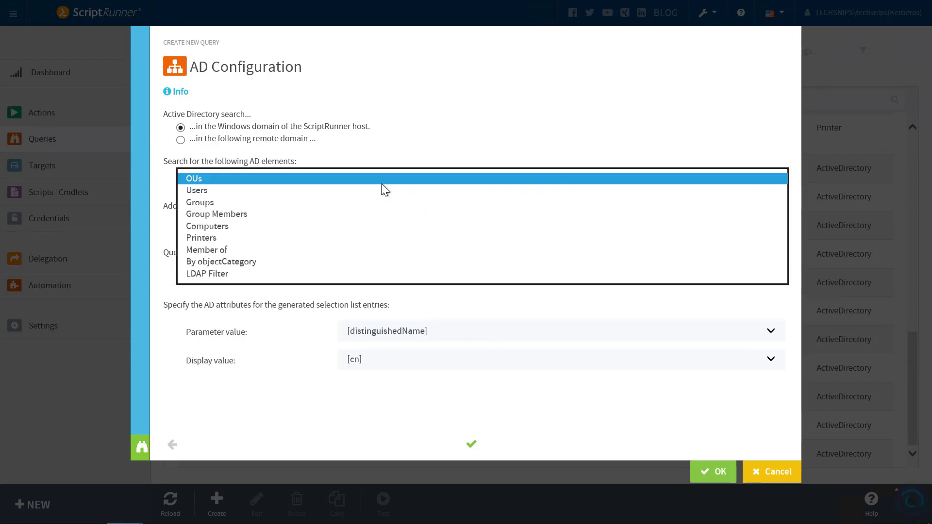
pyautogui.click(395, 178)
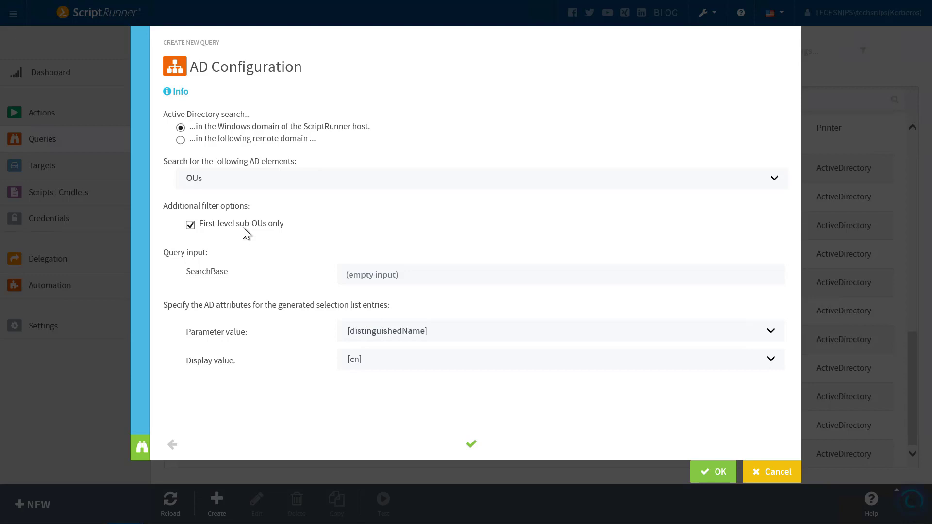
pyautogui.click(346, 275)
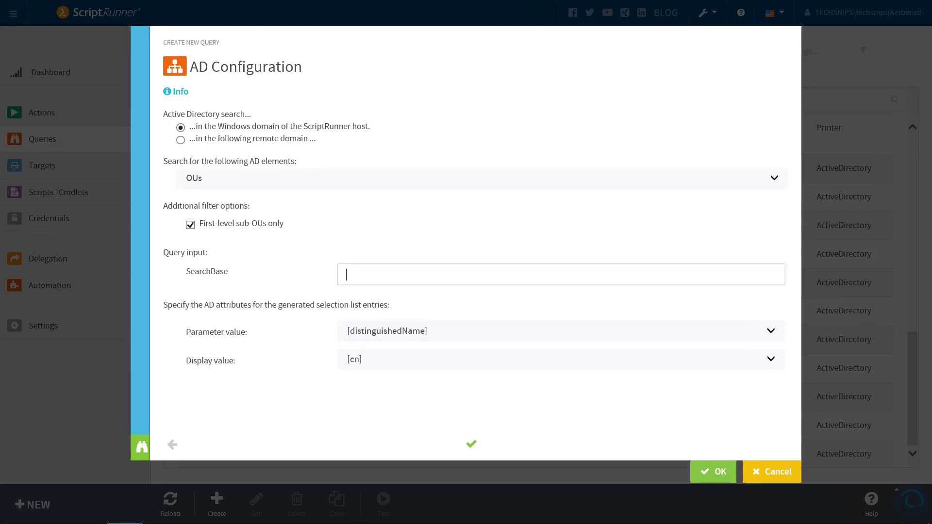
pyautogui.write('OU=Users,OU=Corporate,DC=techsnips,DC=local')
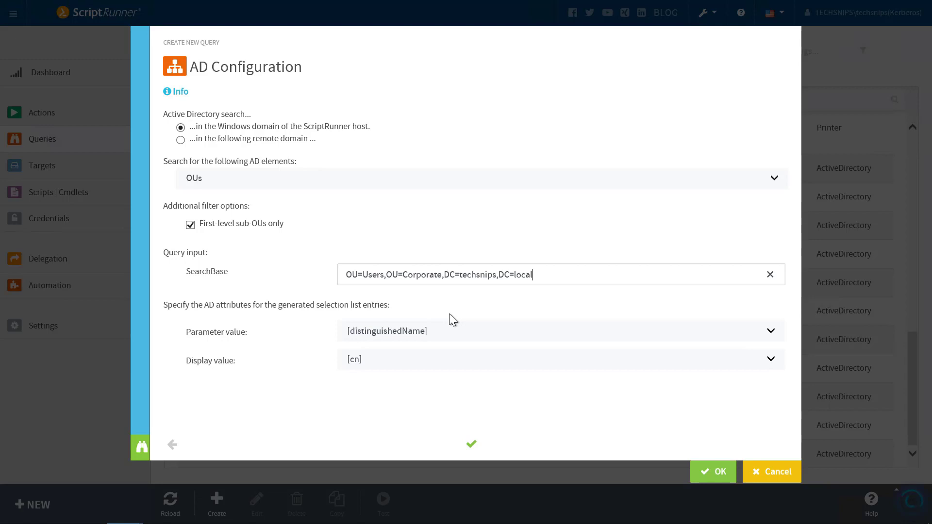
pyautogui.click(717, 478)
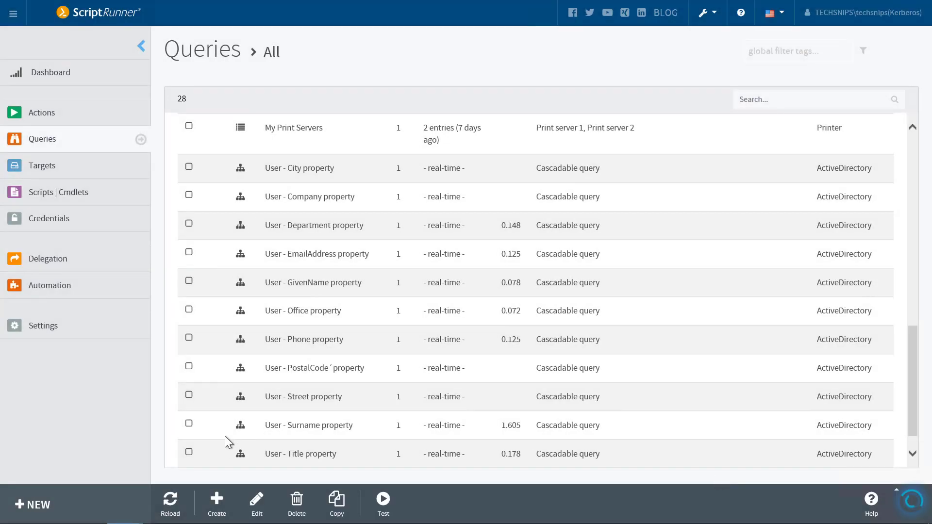
# Start another Active Directory query and set its display name to "Username from AD"
pyautogui.click(216, 510)
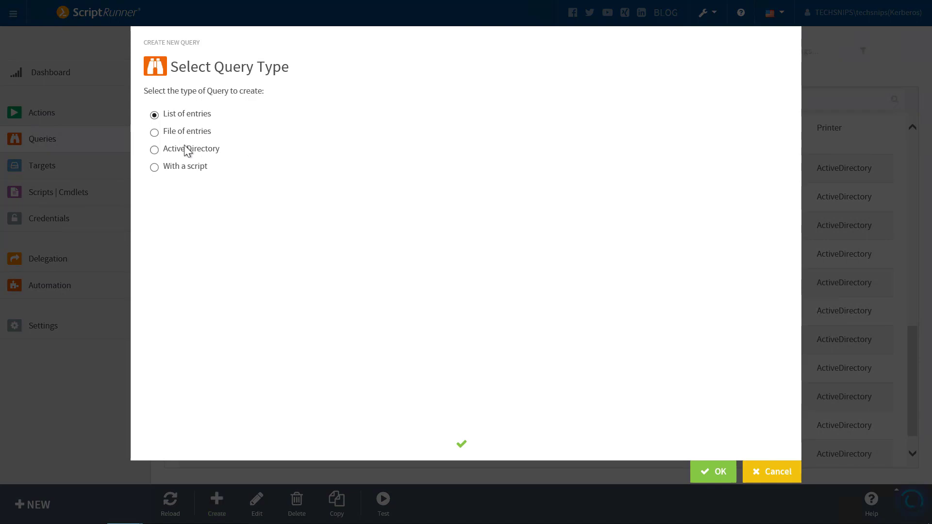
pyautogui.click(187, 149)
pyautogui.click(717, 477)
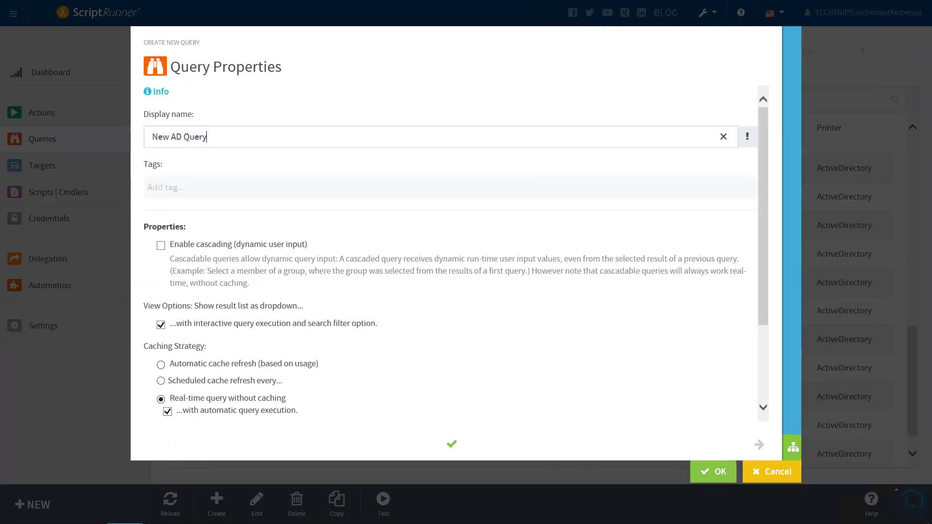
pyautogui.hotkey('ctrl', 'shift', 'Left')
pyautogui.hotkey('ctrl', 'shift', 'Left')
pyautogui.hotkey('ctrl', 'shift', 'Left')
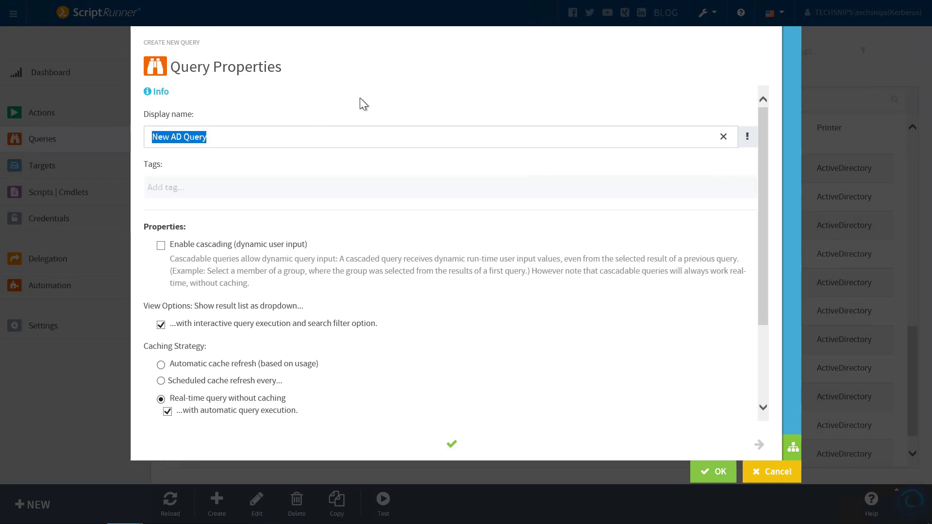
pyautogui.write('Username from AD')
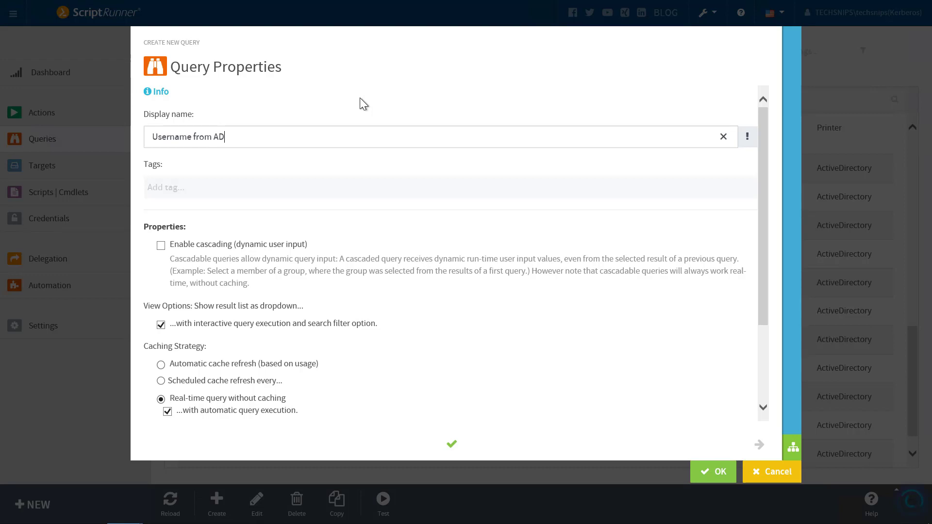
# Add the ActiveDirectory tag to the "Username from AD" query
pyautogui.click(307, 184)
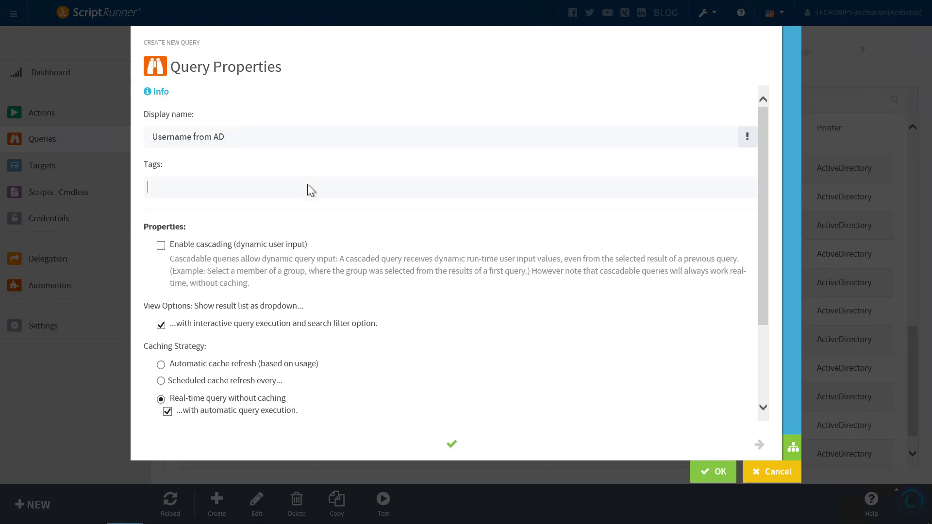
pyautogui.write('Ac')
pyautogui.click(191, 209)
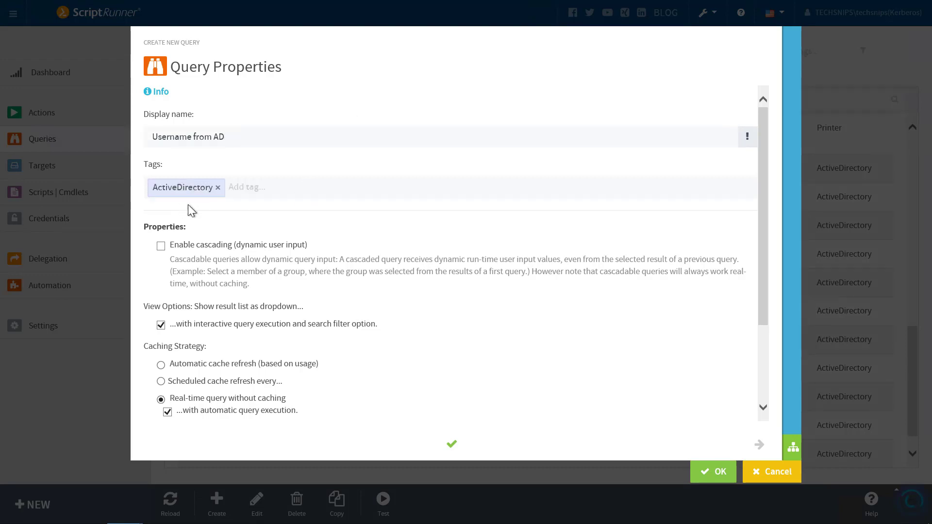
pyautogui.click(194, 247)
pyautogui.scroll(-3, 383, 281)
# Configure the query to search Users with the custom display format "[cn] | [userPrincipalName]" and save it
pyautogui.click(759, 444)
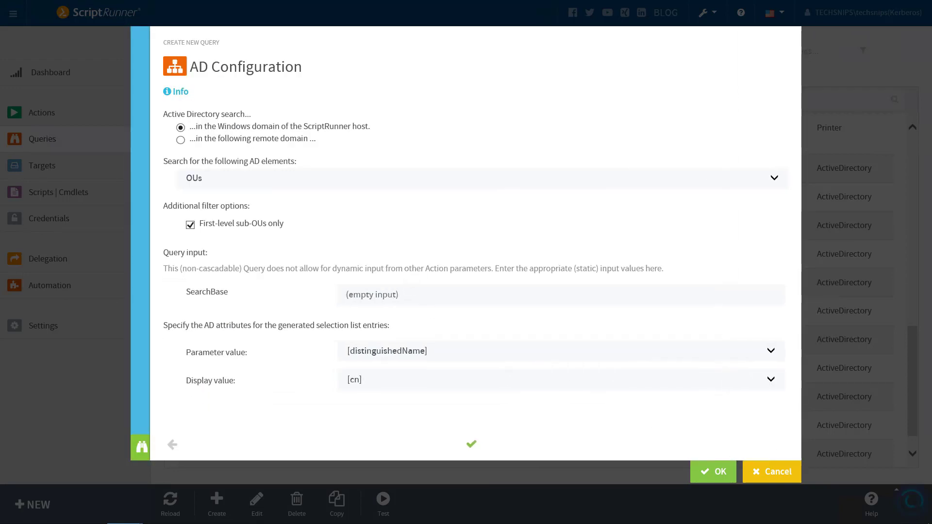
pyautogui.click(238, 180)
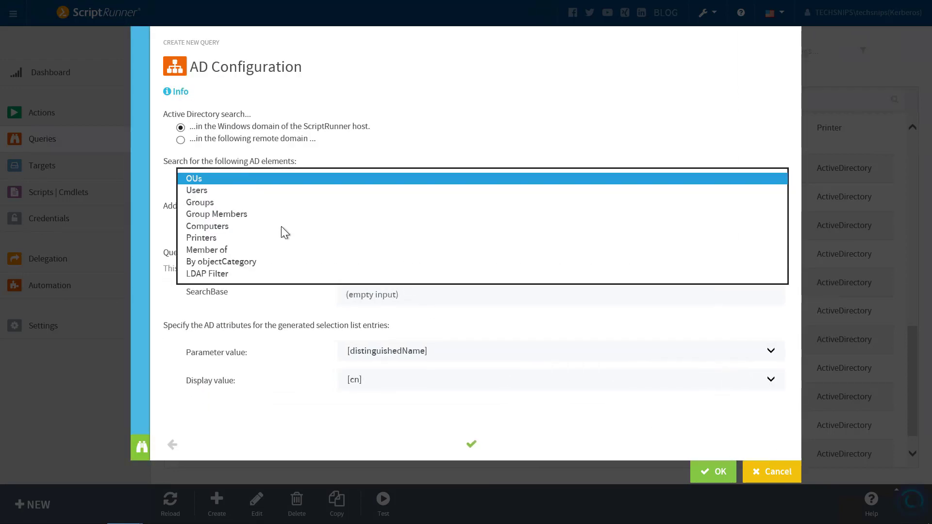
pyautogui.click(228, 190)
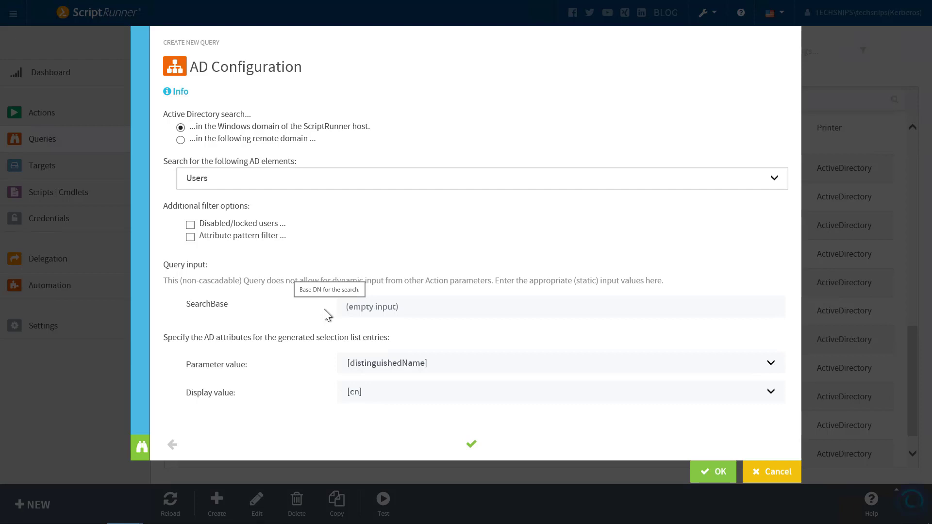
pyautogui.click(441, 395)
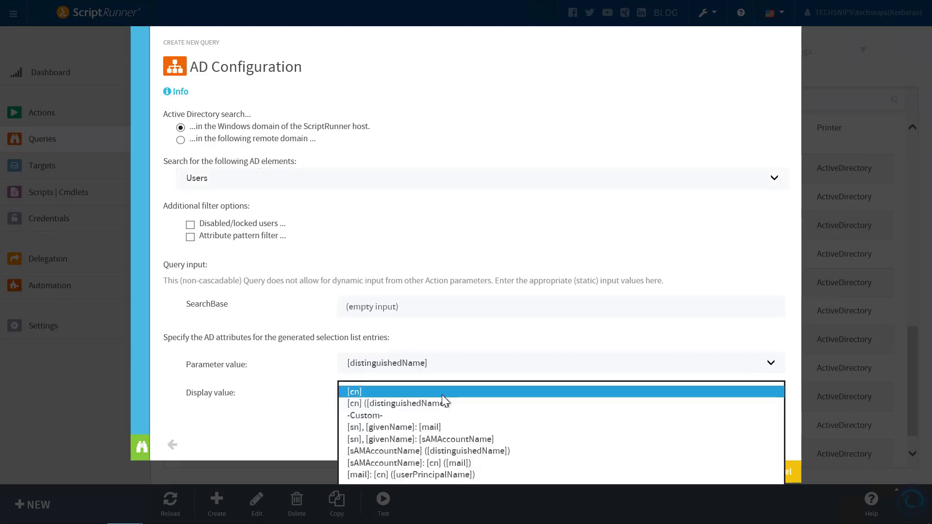
pyautogui.click(403, 419)
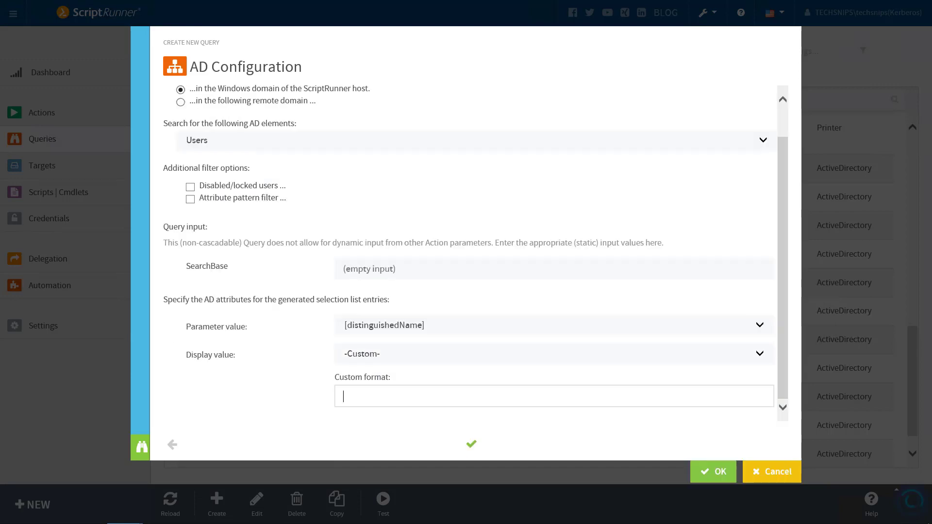
pyautogui.write('[cn] | [userPrincipalName]')
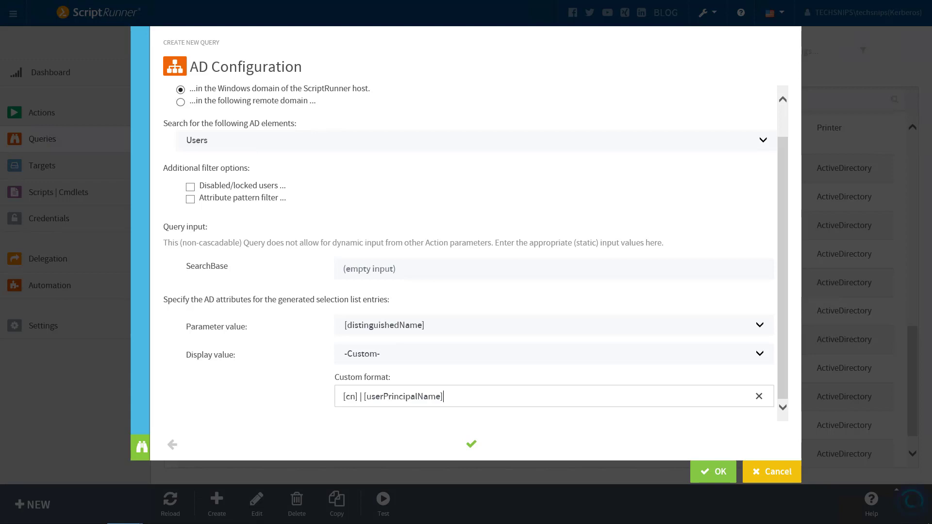
pyautogui.click(721, 471)
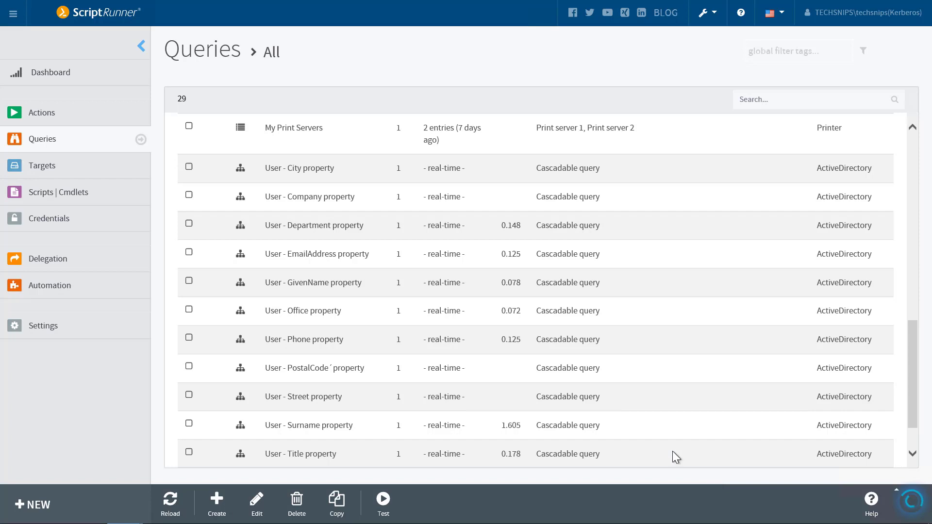
# Start a new action and select the Set-ADUserProperties.ps1 script for it
pyautogui.click(97, 121)
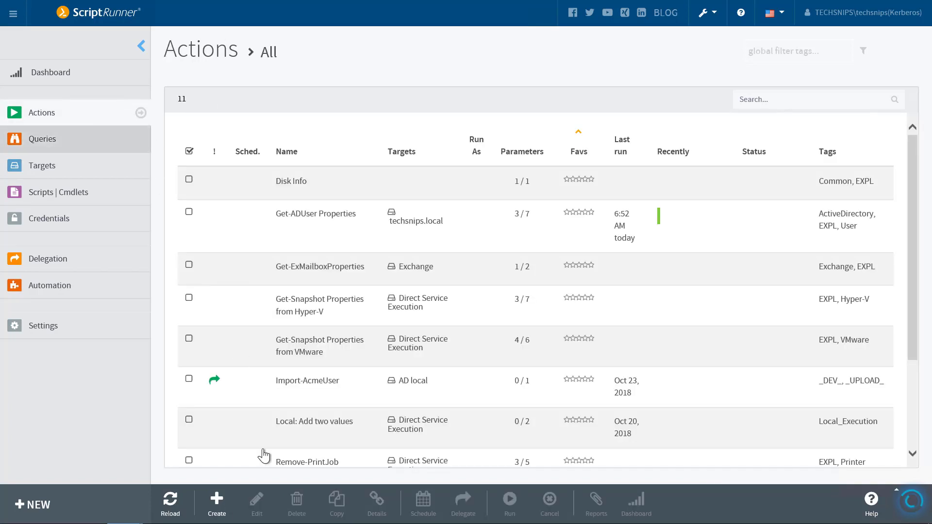
pyautogui.click(217, 505)
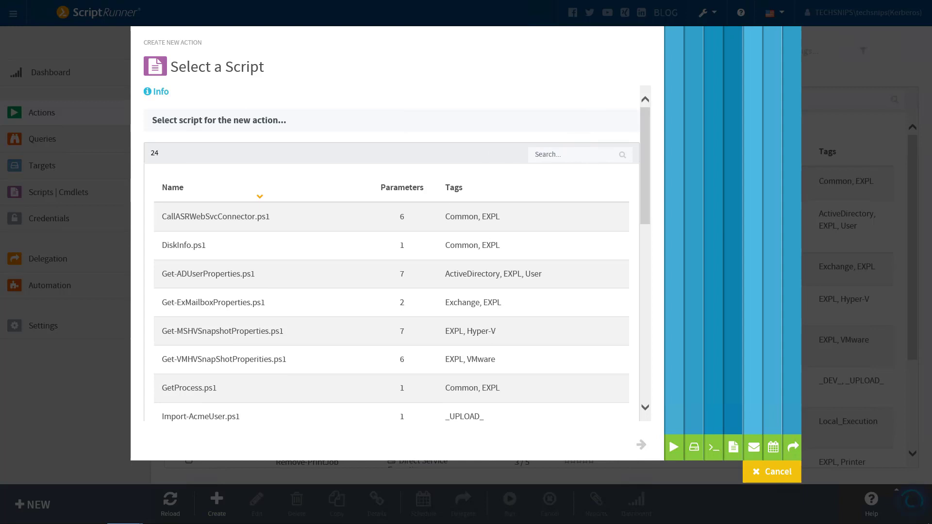
pyautogui.click(561, 155)
pyautogui.write('Set')
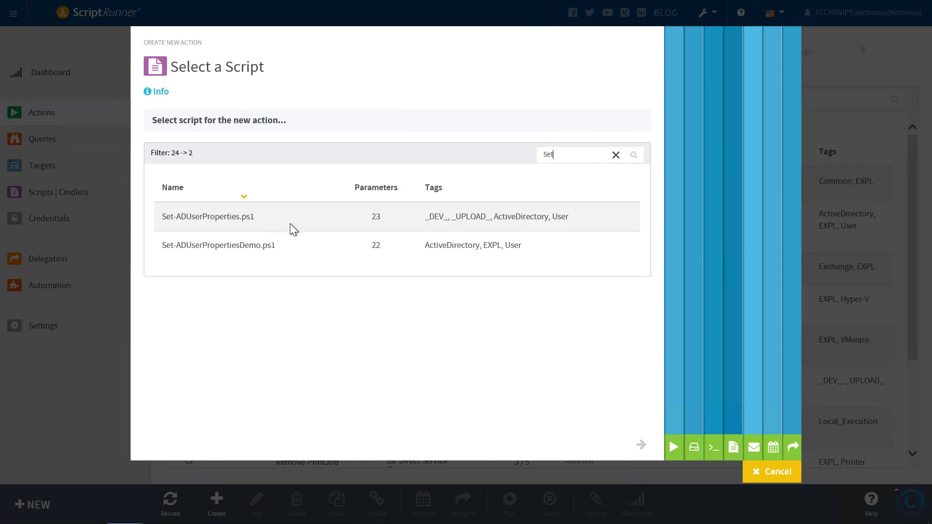
pyautogui.click(291, 220)
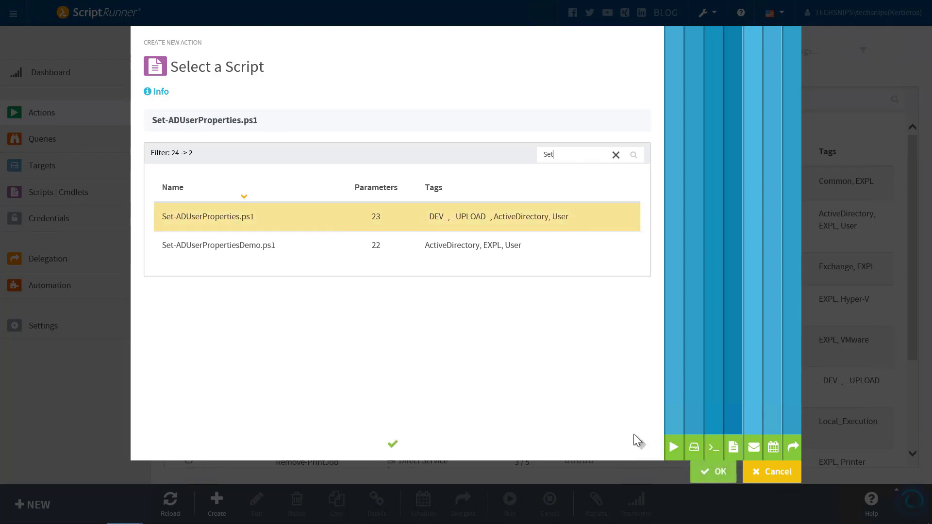
pyautogui.click(645, 444)
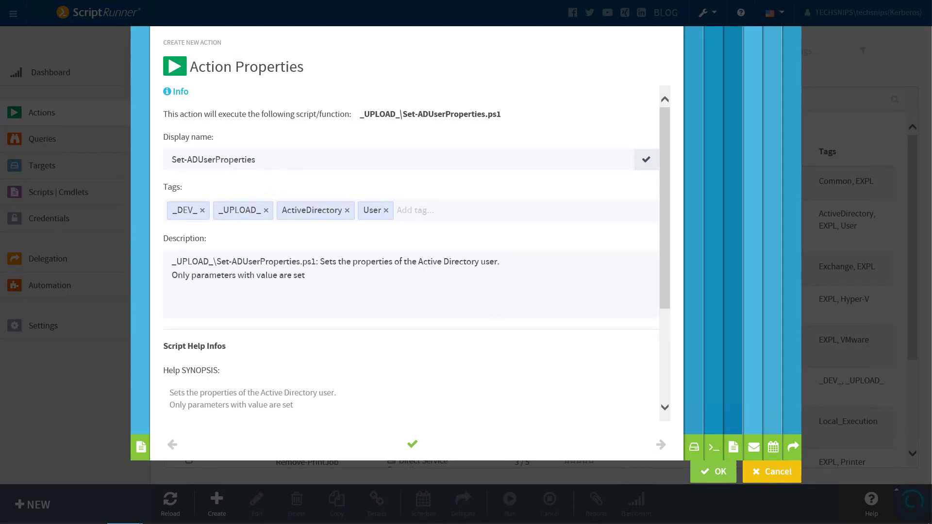
# Remove the _DEV_ and _UPLOAD_ tags from the new action and proceed to target selection
pyautogui.click(202, 211)
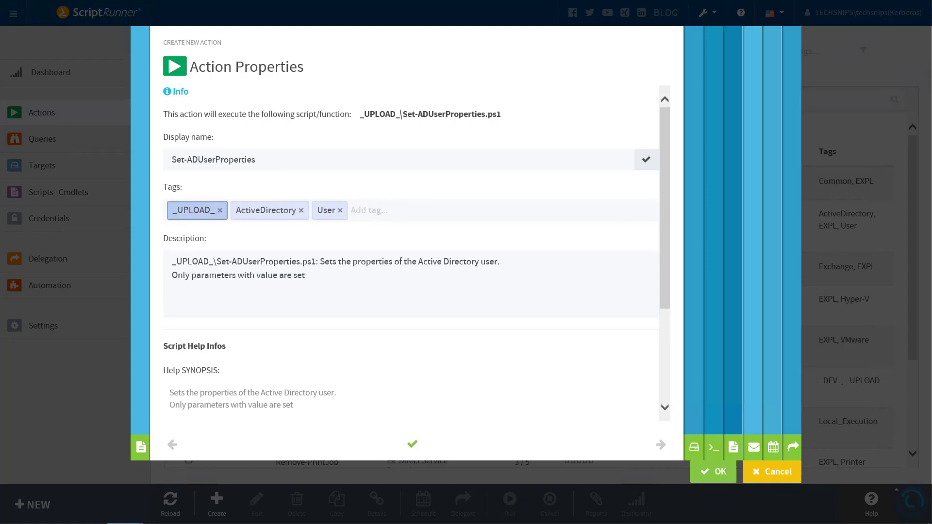
pyautogui.click(220, 210)
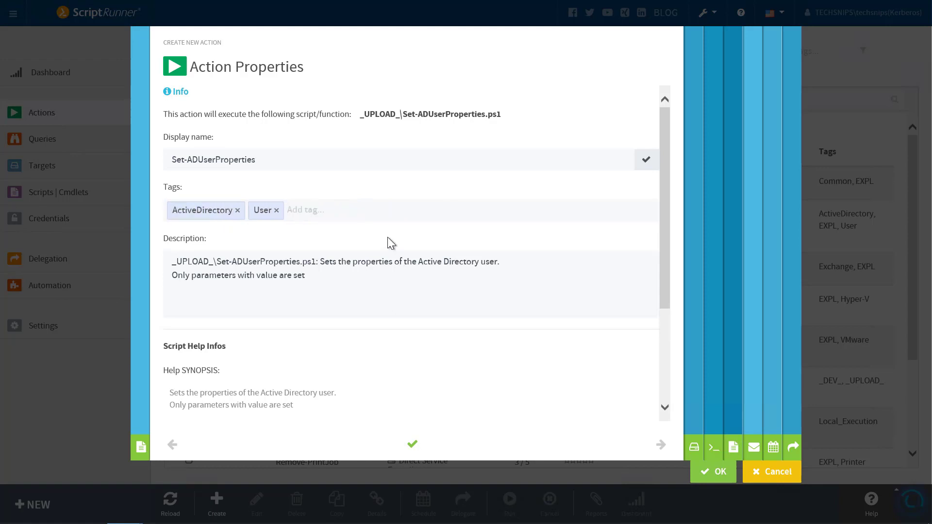
pyautogui.scroll(-3, 385, 236)
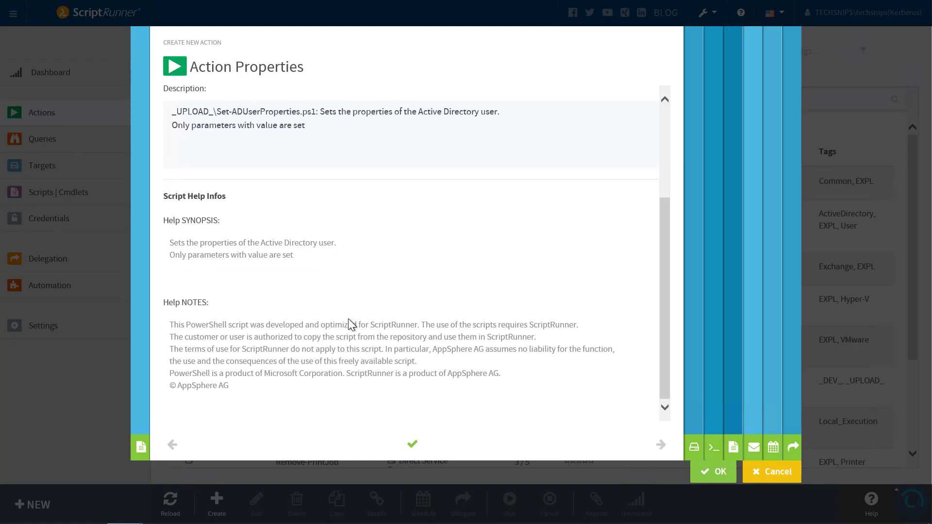
pyautogui.click(661, 446)
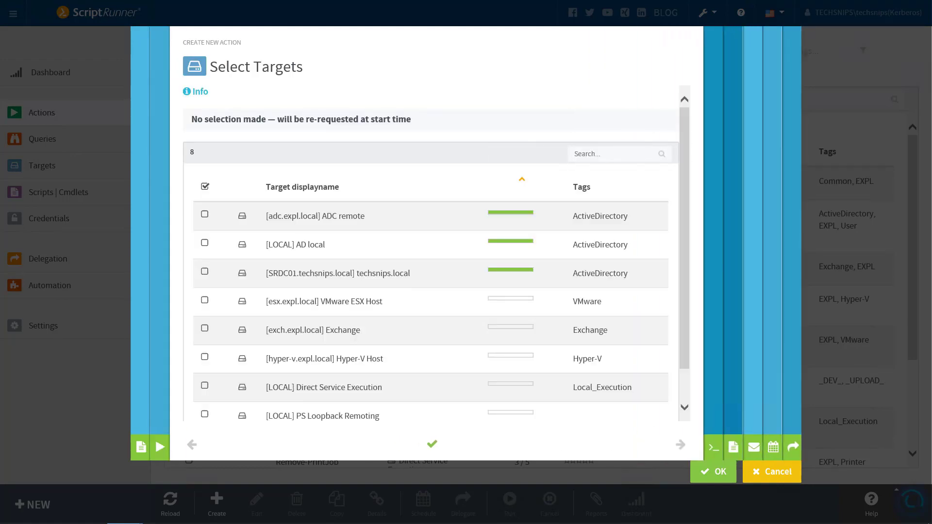
# Select [SRDC01.techsnips.local] techsnips.local as the target and enable an execution timeout of 30 minutes
pyautogui.click(442, 278)
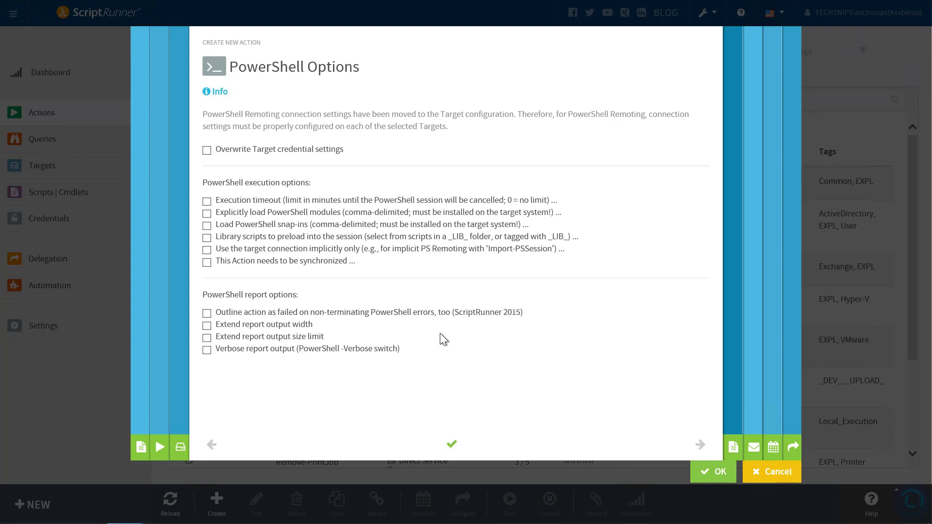
pyautogui.click(307, 199)
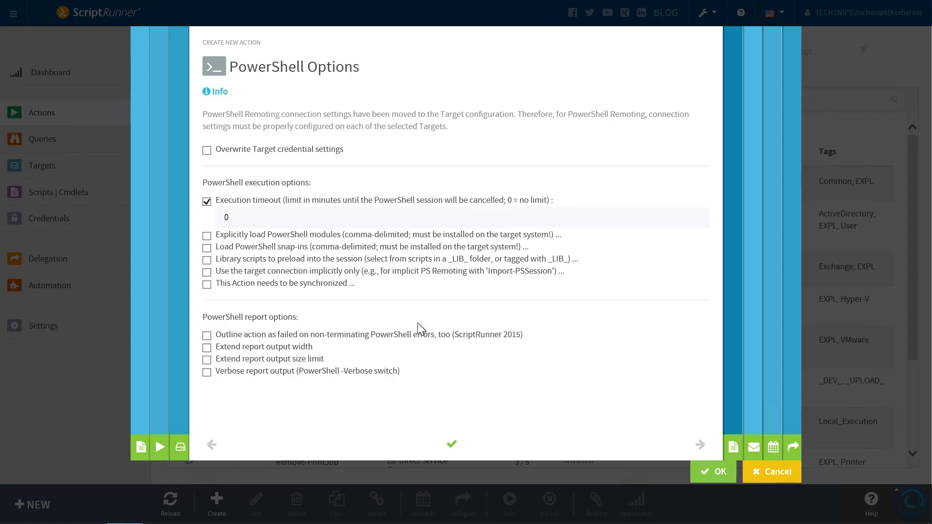
pyautogui.press('Tab')
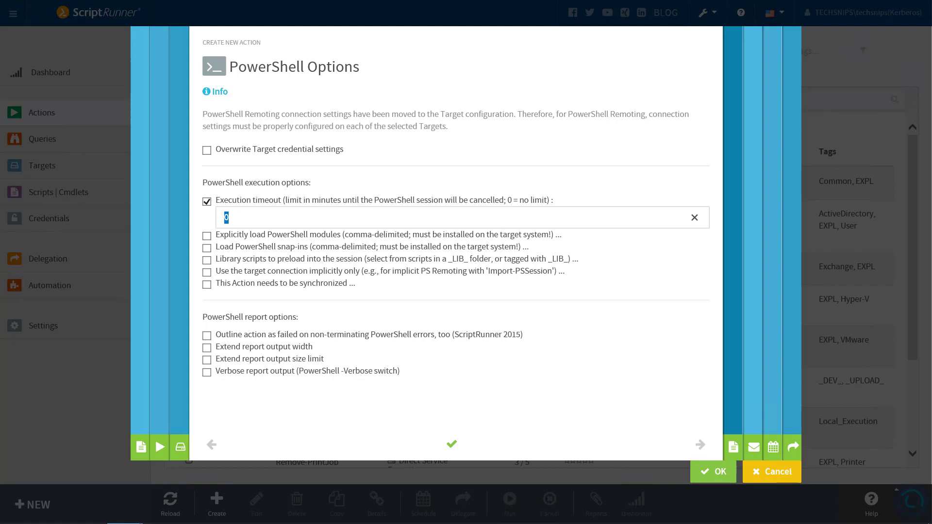
pyautogui.write('30')
pyautogui.click(701, 445)
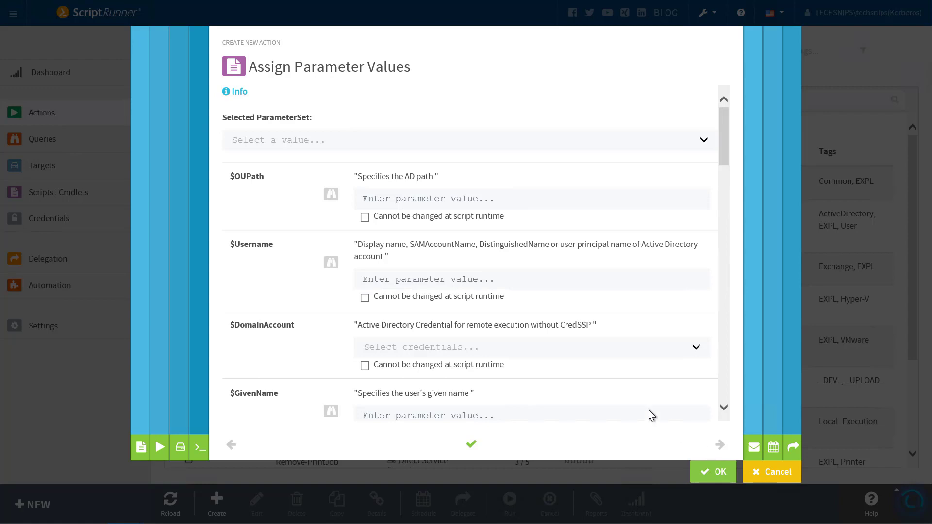
# Choose the "Local or Remote DC" parameter set and assign the "Valid AD OU Paths" query to $OUPath
pyautogui.click(517, 136)
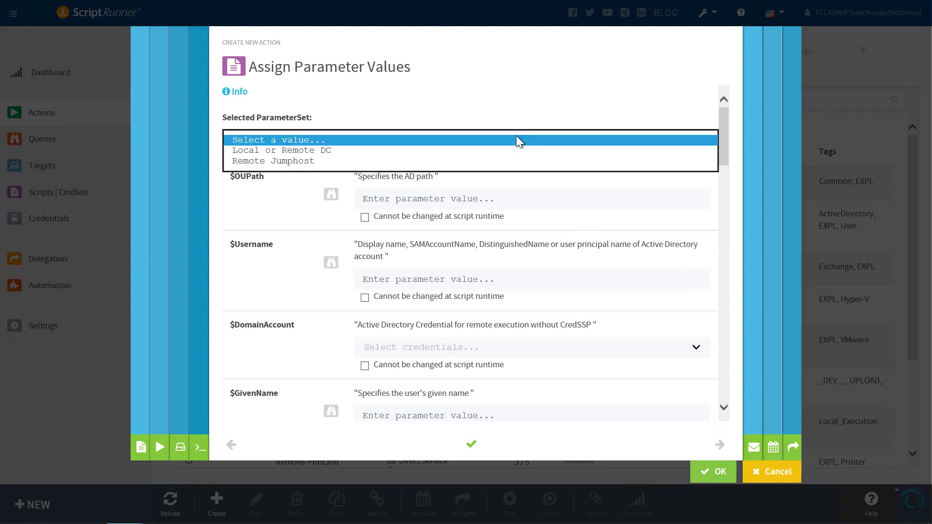
pyautogui.click(494, 154)
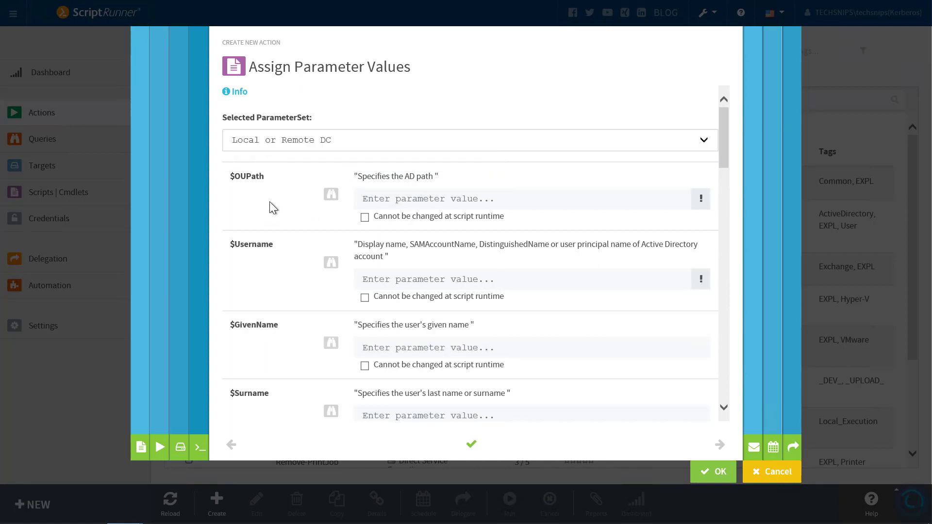
pyautogui.scroll(-1, 269, 202)
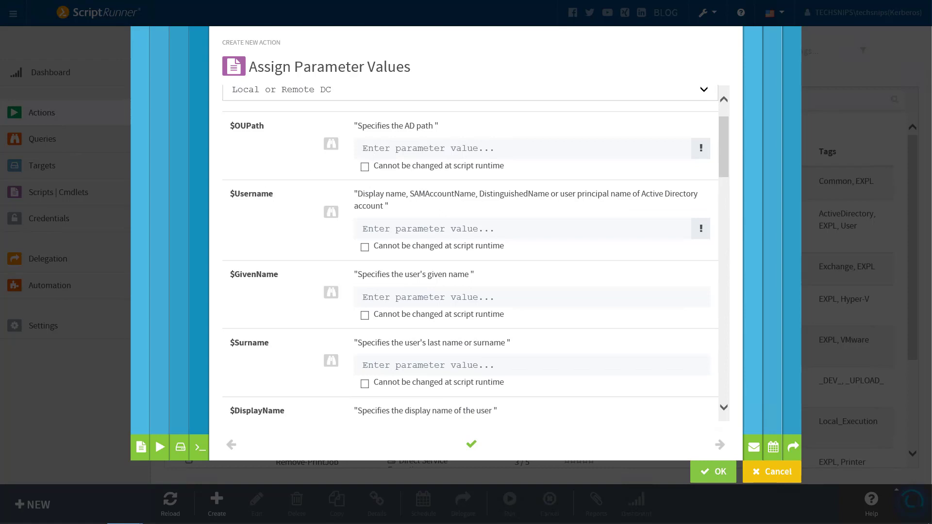
pyautogui.click(330, 144)
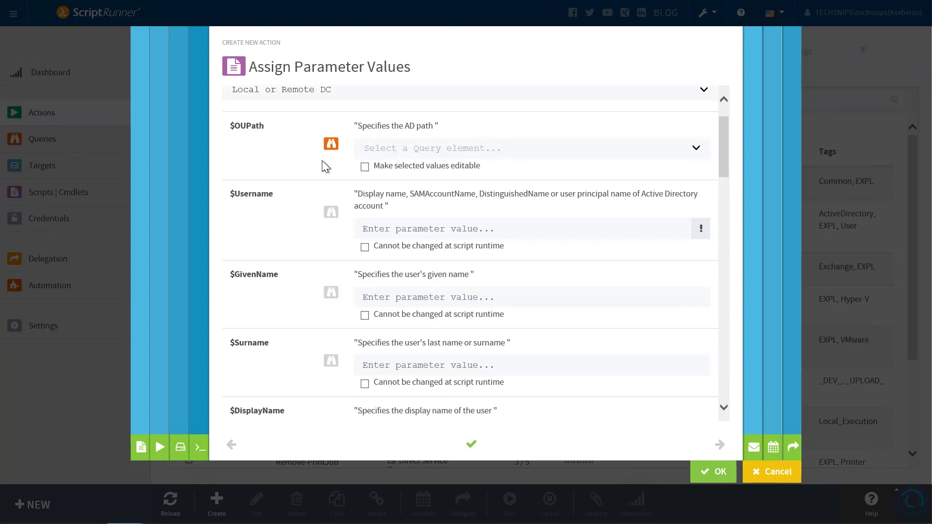
pyautogui.click(434, 150)
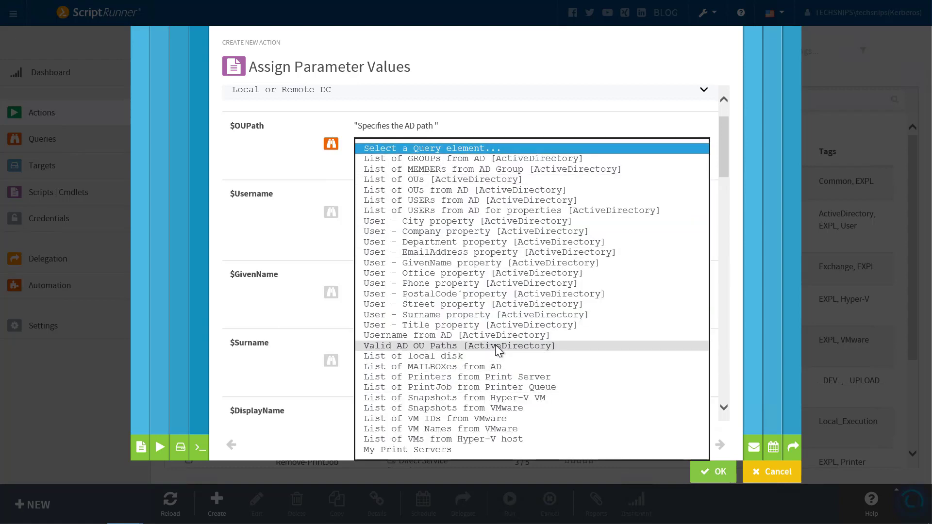
pyautogui.click(495, 346)
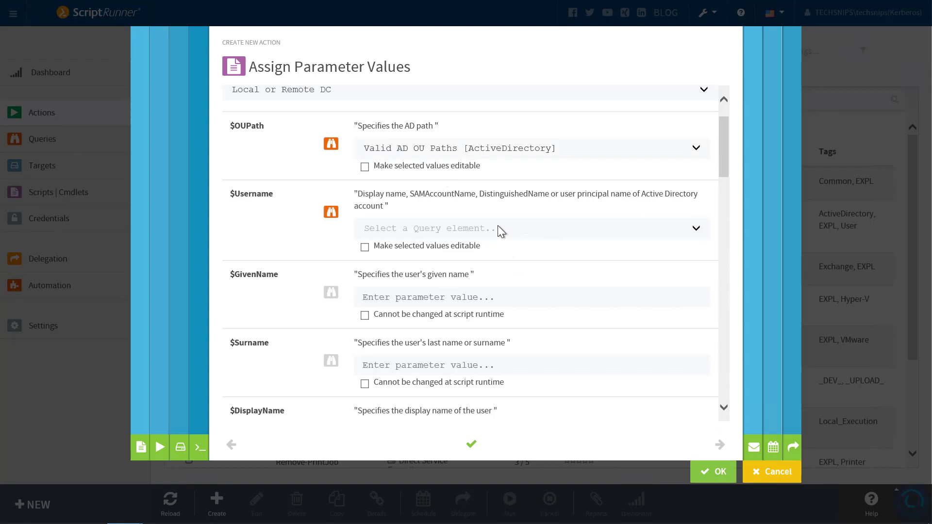
# Assign the "Username from AD" query to $Username and use $OUPath as its SearchBase
pyautogui.click(498, 226)
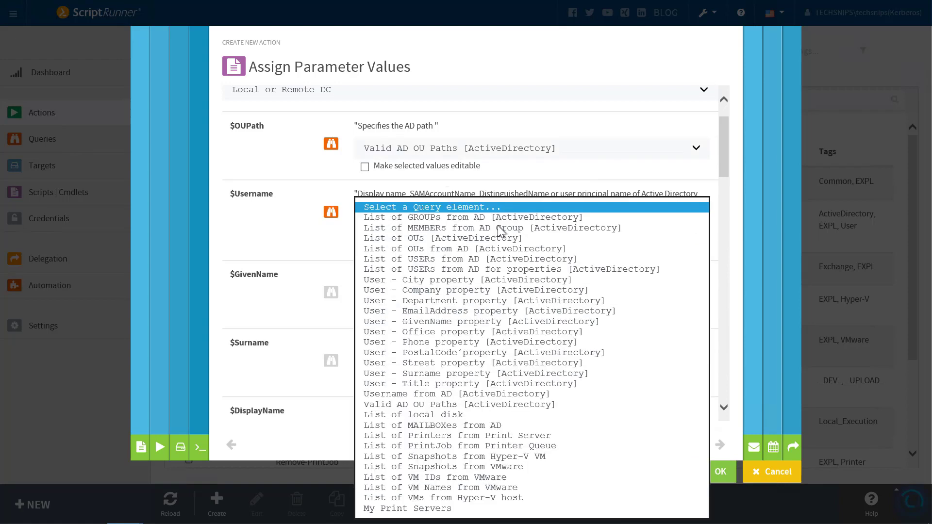
pyautogui.click(500, 394)
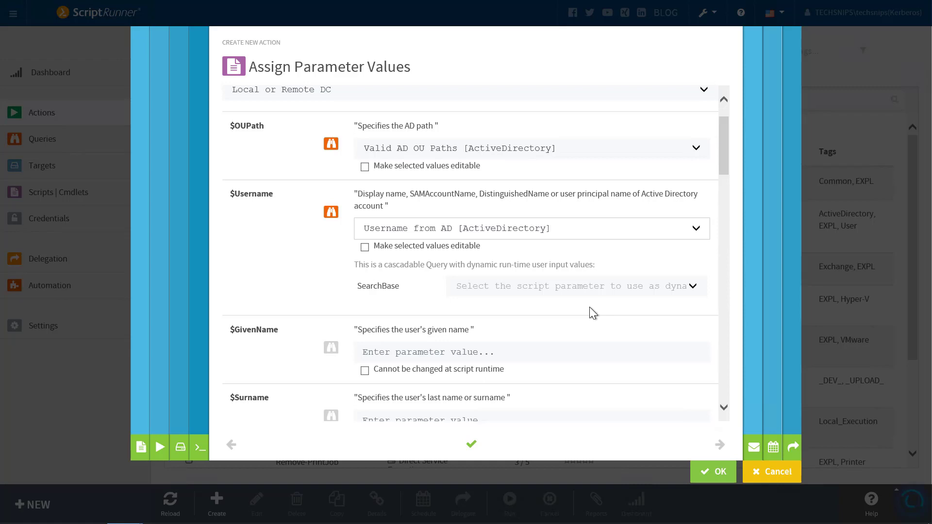
pyautogui.click(561, 290)
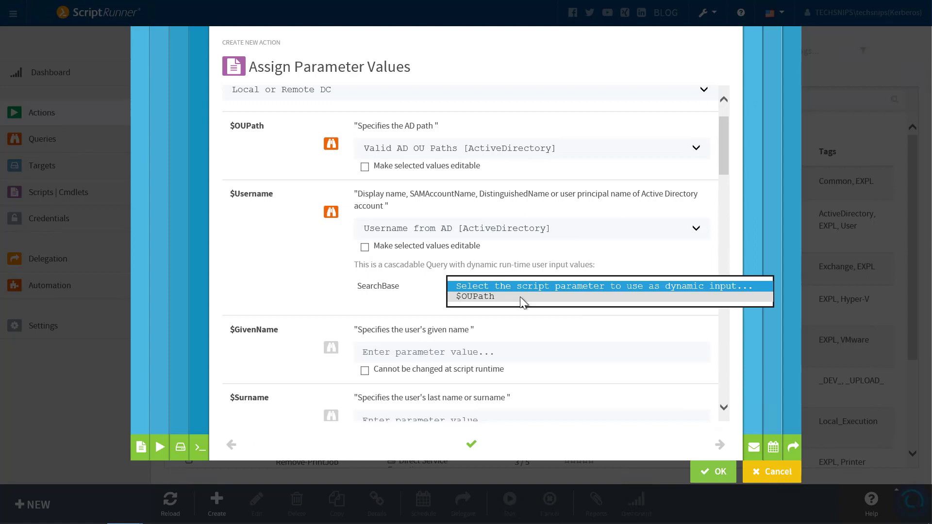
pyautogui.click(520, 296)
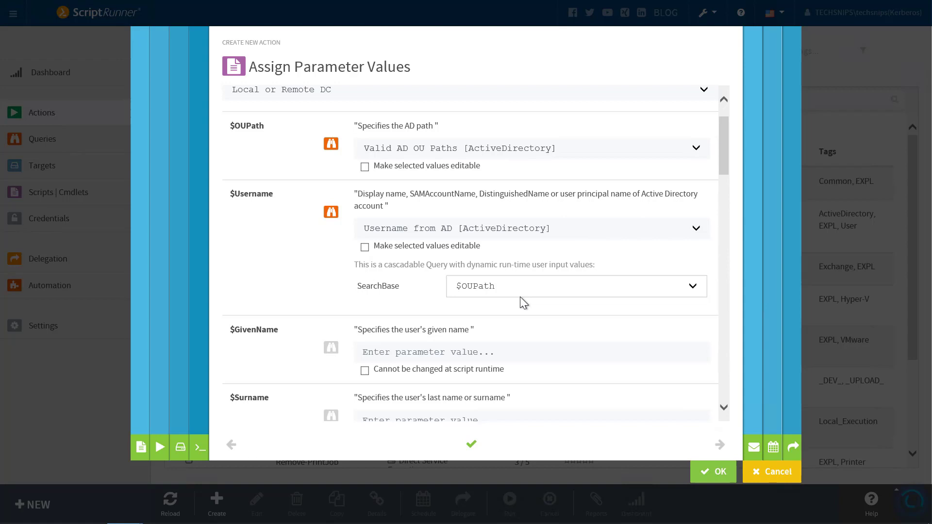
# Enable queries for $GivenName and $Surname, and assign "User - GivenName property" to $GivenName with $Username as its SearchBase
pyautogui.scroll(-3, 422, 257)
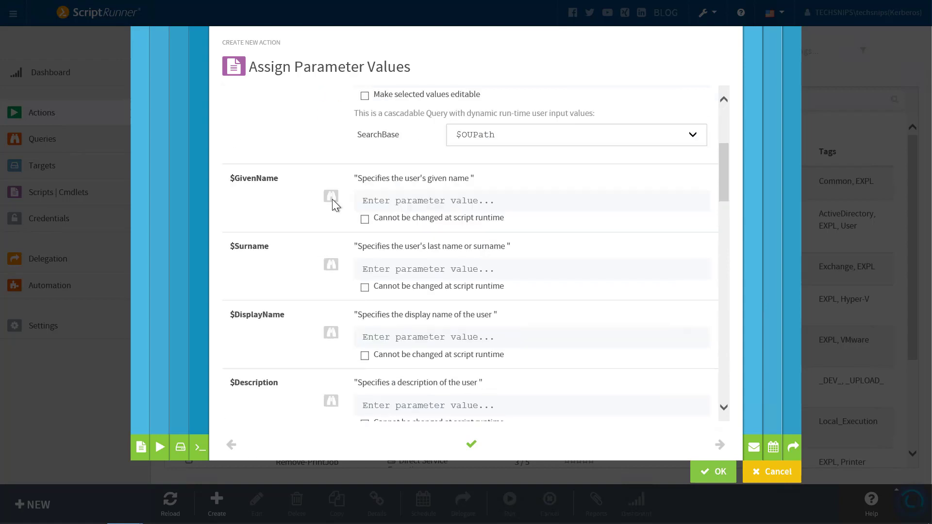
pyautogui.click(332, 199)
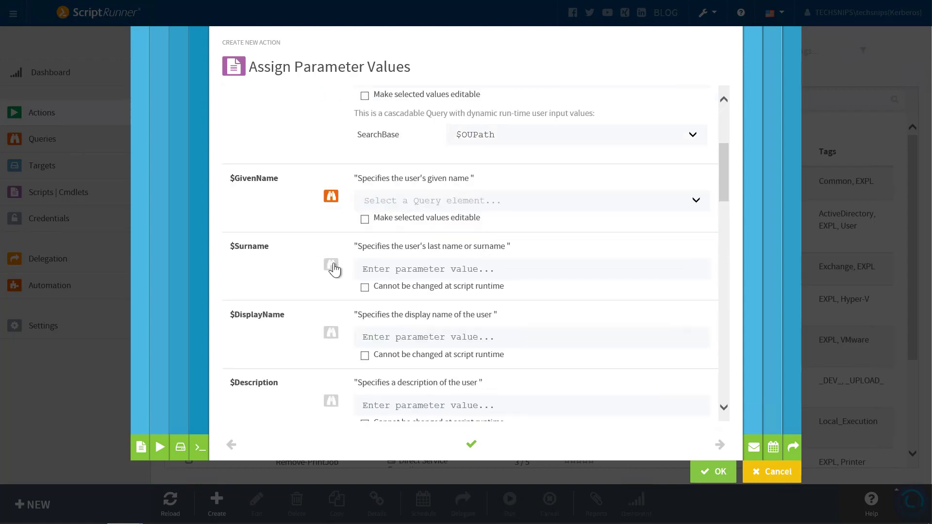
pyautogui.click(332, 265)
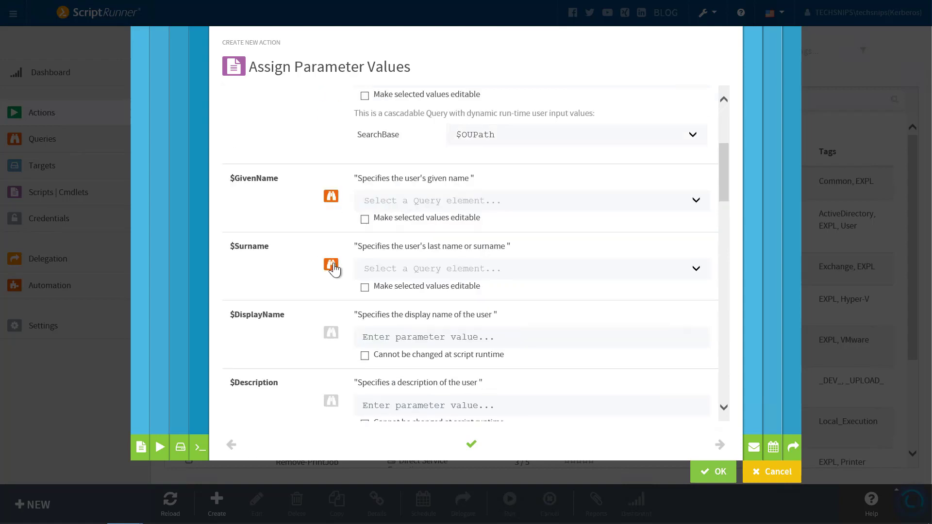
pyautogui.click(534, 204)
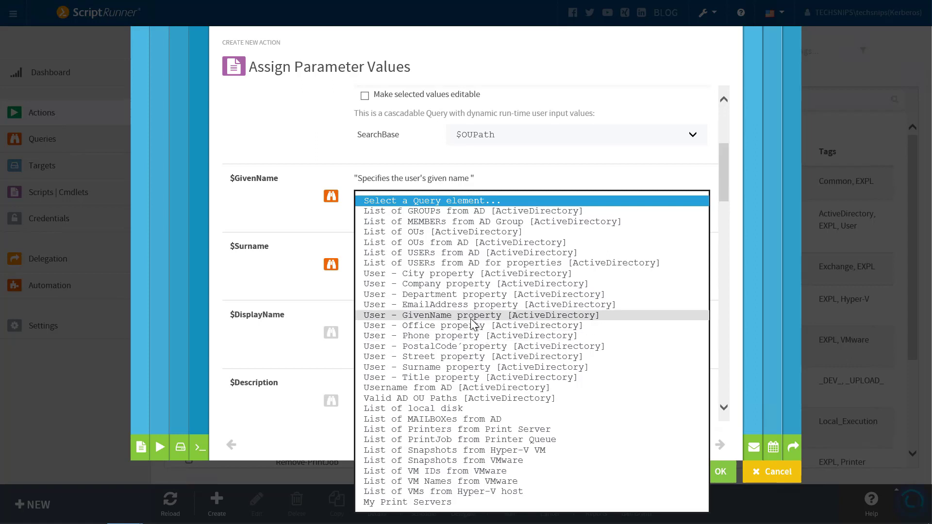
pyautogui.click(439, 315)
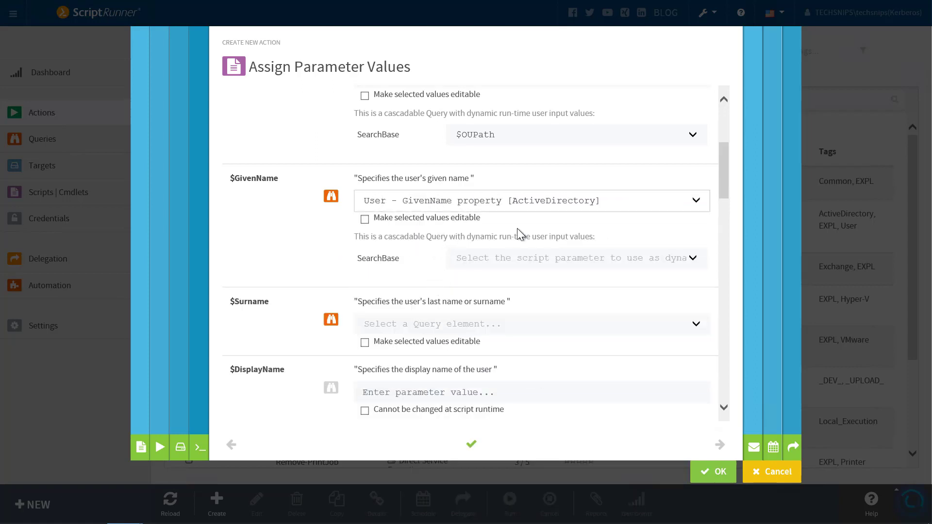
pyautogui.click(504, 258)
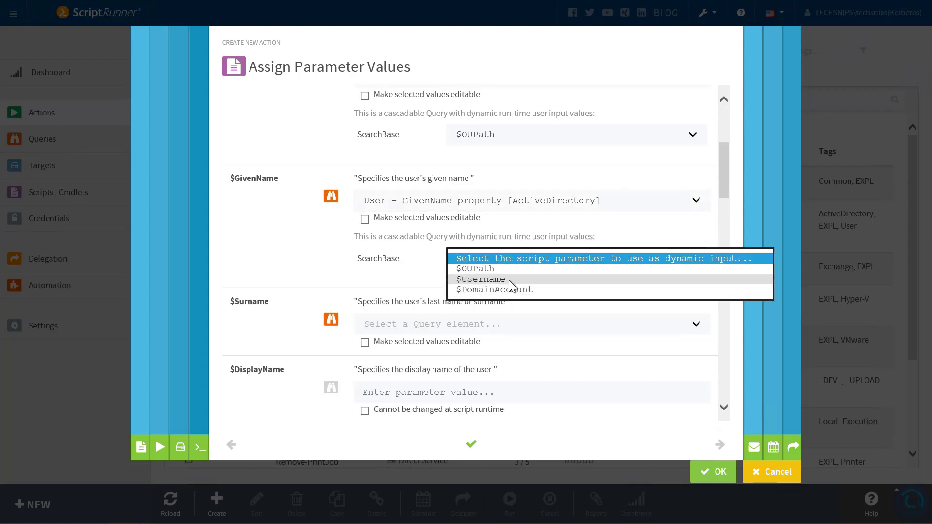
pyautogui.click(509, 279)
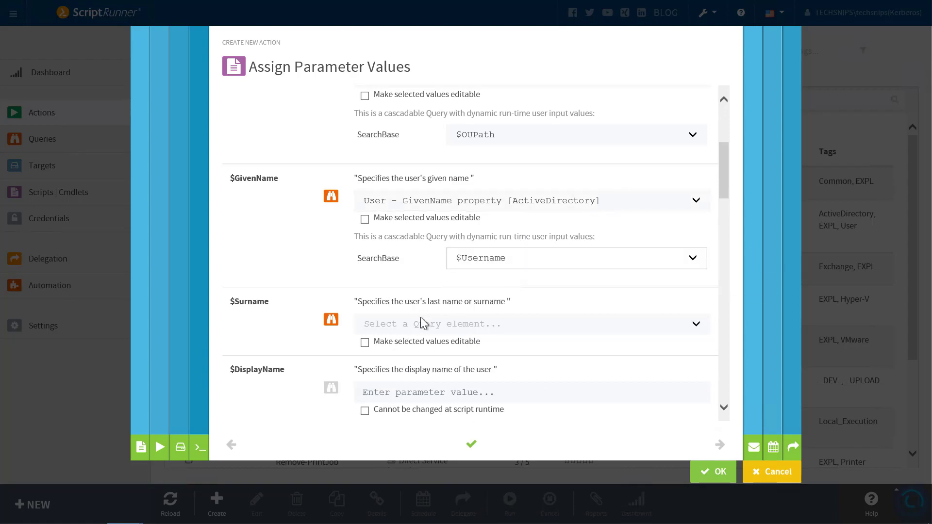
# Assign the "User - Surname property" query to $Surname and use $Username as its SearchBase
pyautogui.click(420, 324)
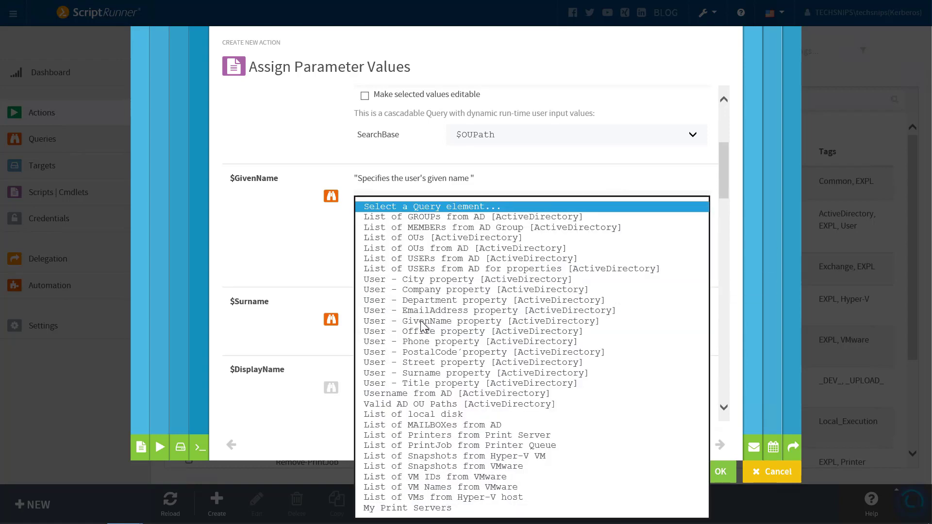
pyautogui.click(432, 374)
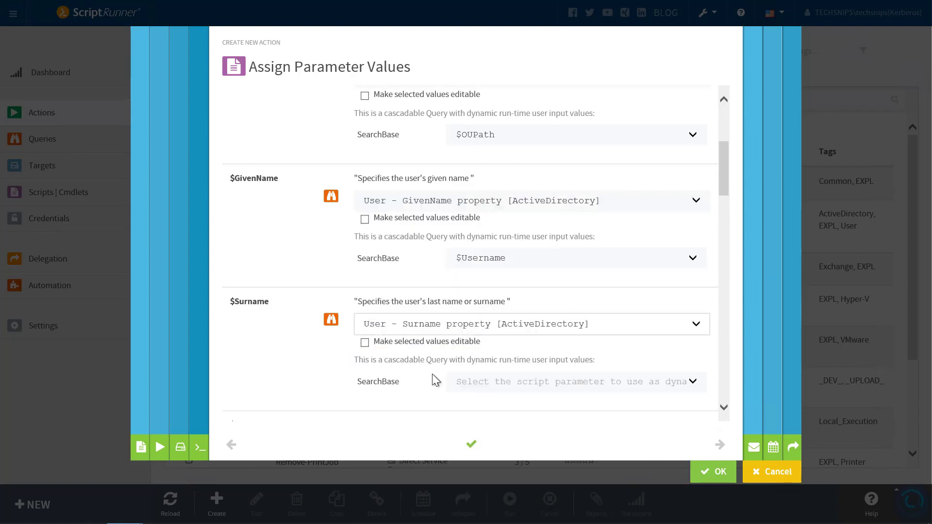
pyautogui.click(509, 384)
pyautogui.click(496, 400)
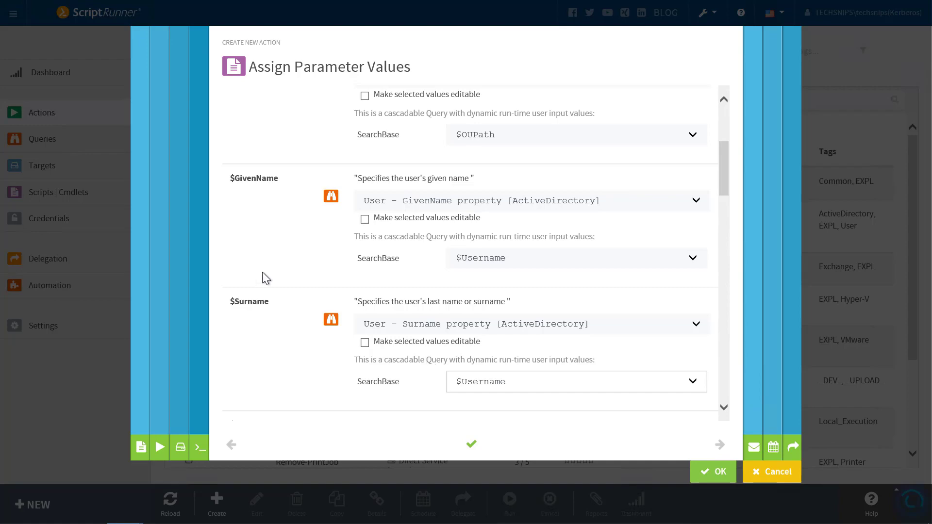
# Mark the $DisplayName and $Description parameters as not changeable at script runtime
pyautogui.scroll(-5, 273, 270)
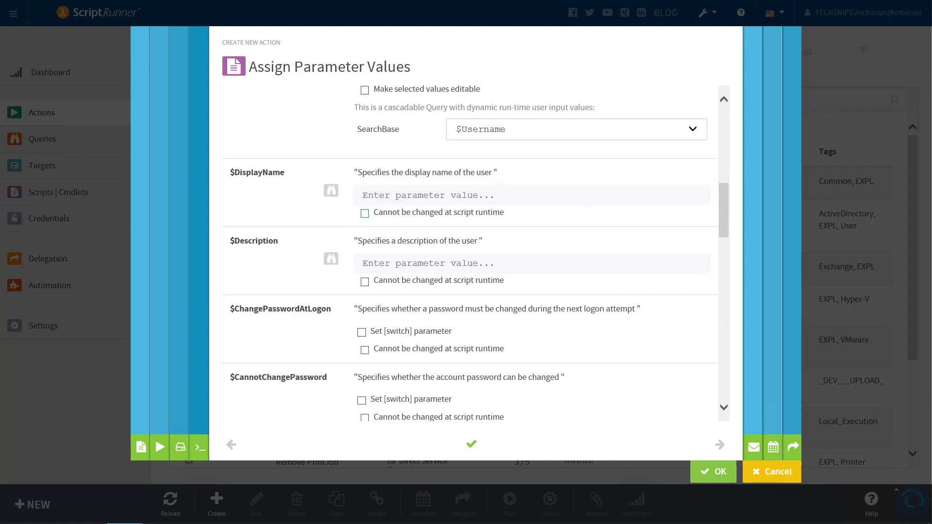
pyautogui.click(365, 214)
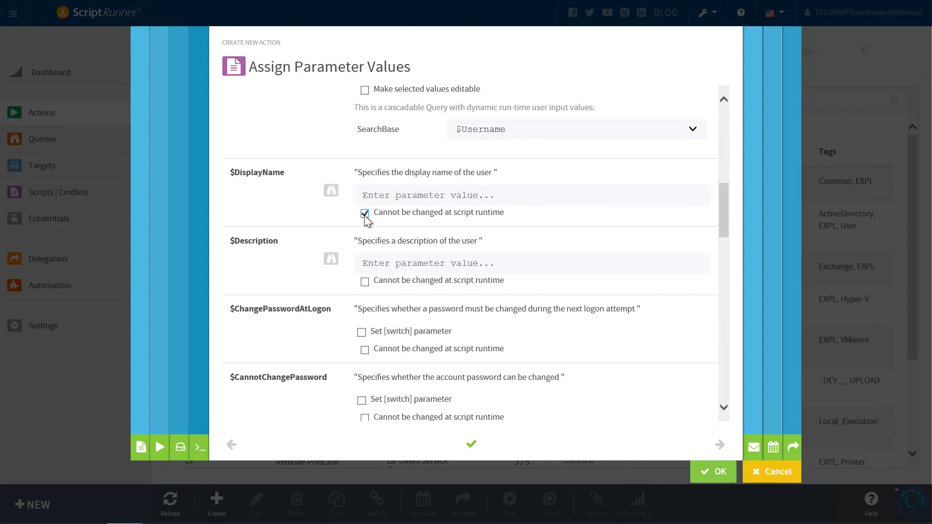
pyautogui.click(364, 283)
# Enable a query for $Office, assign "User - Office property" and use $Username as its SearchBase
pyautogui.scroll(-2, 316, 232)
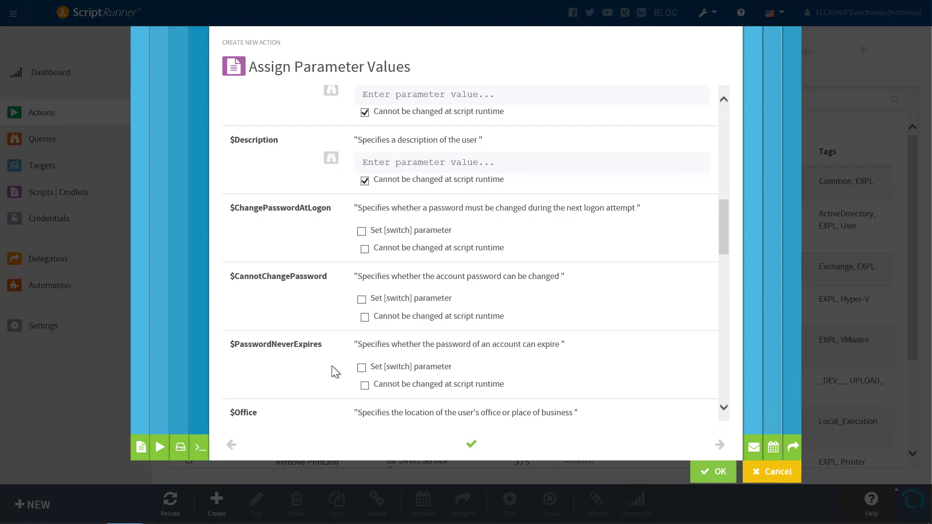
pyautogui.scroll(-5, 331, 365)
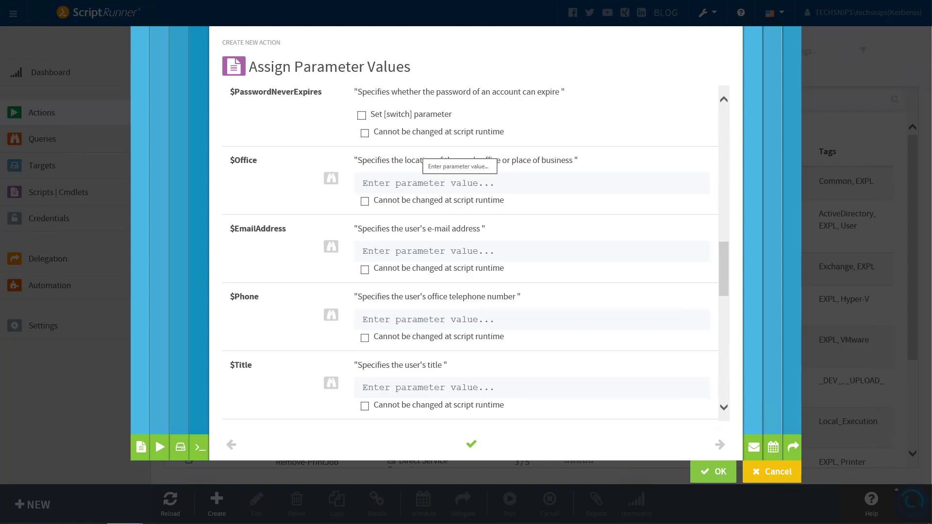
pyautogui.click(333, 182)
pyautogui.click(422, 183)
pyautogui.click(422, 311)
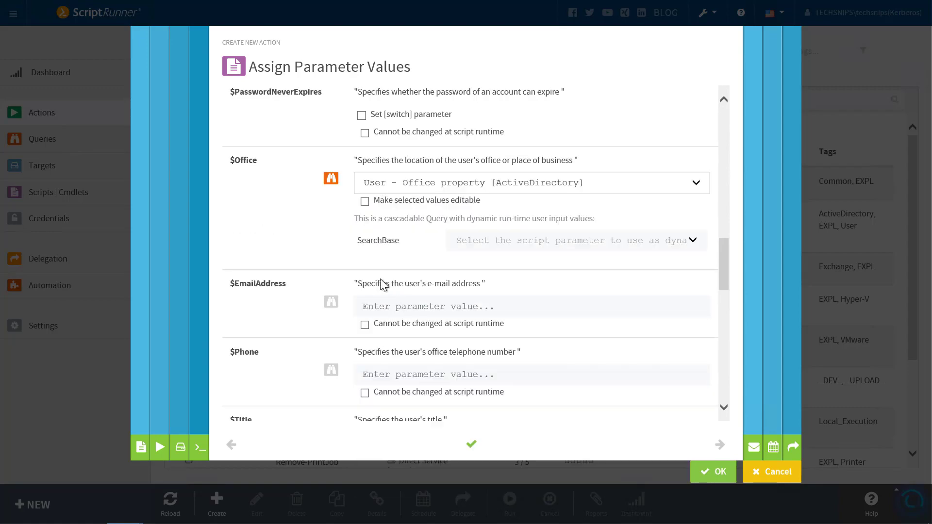
pyautogui.click(505, 241)
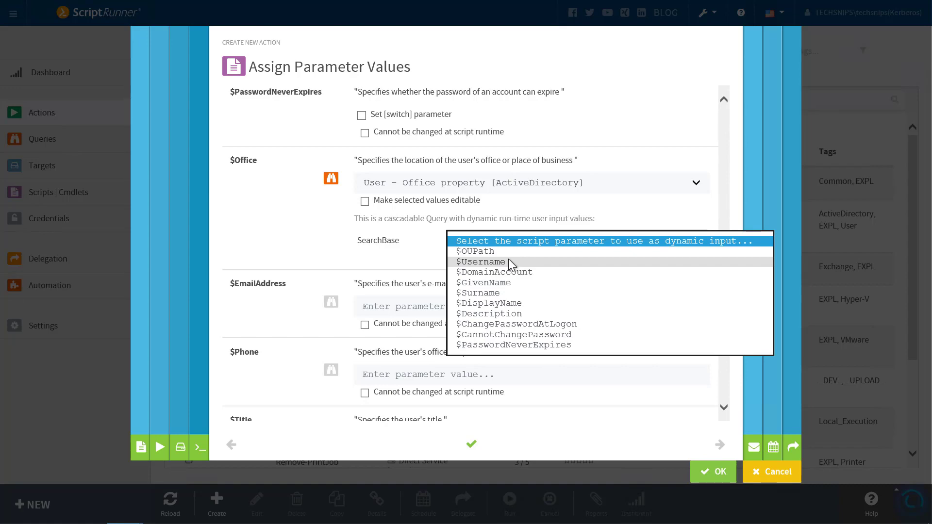
pyautogui.click(508, 261)
# Enable a query for $EmailAddress, assign "User - EmailAddress property" and use $Username as its SearchBase
pyautogui.click(330, 303)
pyautogui.click(437, 307)
pyautogui.click(422, 335)
pyautogui.click(495, 364)
pyautogui.click(490, 385)
# Enable an Active Directory query for $Phone and use $Username as its SearchBase
pyautogui.scroll(-4, 316, 356)
pyautogui.click(331, 224)
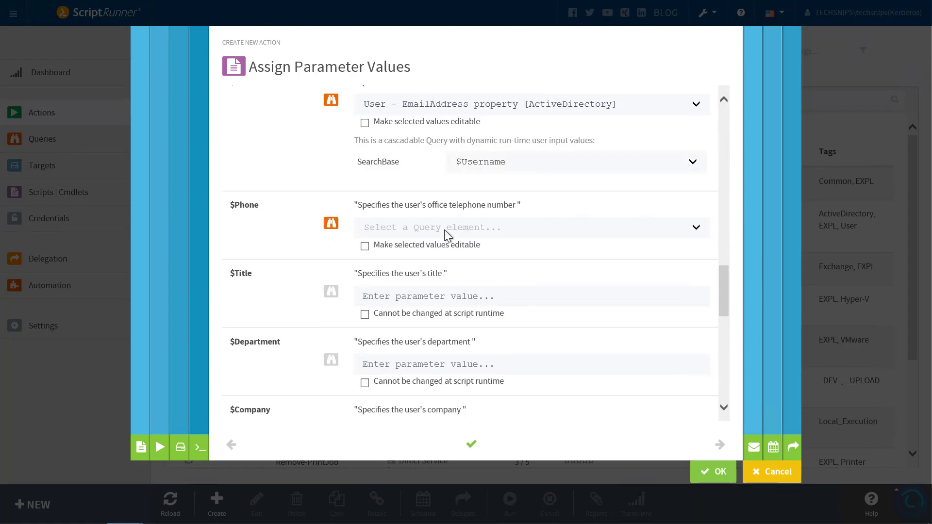
pyautogui.click(446, 230)
pyautogui.click(439, 338)
pyautogui.click(485, 284)
pyautogui.click(494, 307)
# Enable a query for $Title, assign "User - Title property" and use $Username as its SearchBase
pyautogui.scroll(-3, 412, 252)
pyautogui.click(331, 196)
pyautogui.click(427, 200)
pyautogui.click(490, 259)
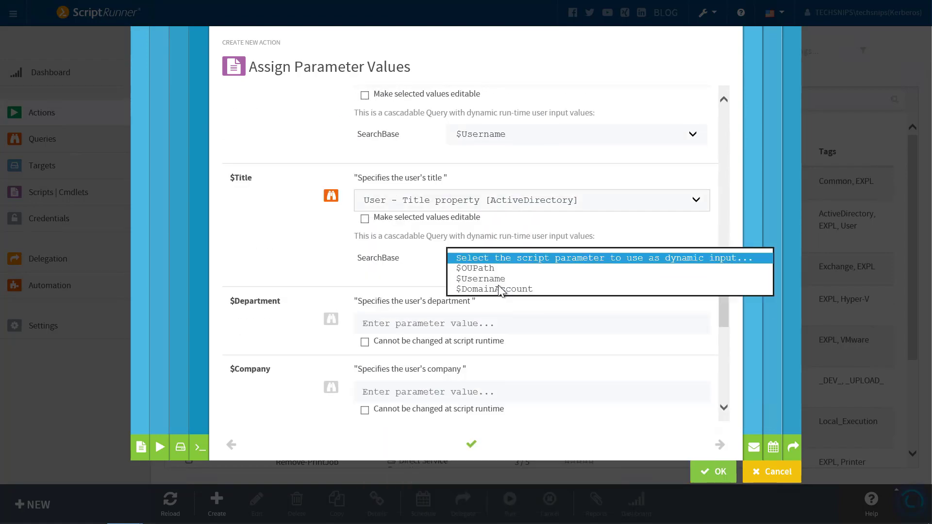
pyautogui.click(498, 280)
# Enable an Active Directory query for $Department and use $Username as its SearchBase
pyautogui.scroll(-3, 322, 291)
pyautogui.click(330, 294)
pyautogui.click(479, 229)
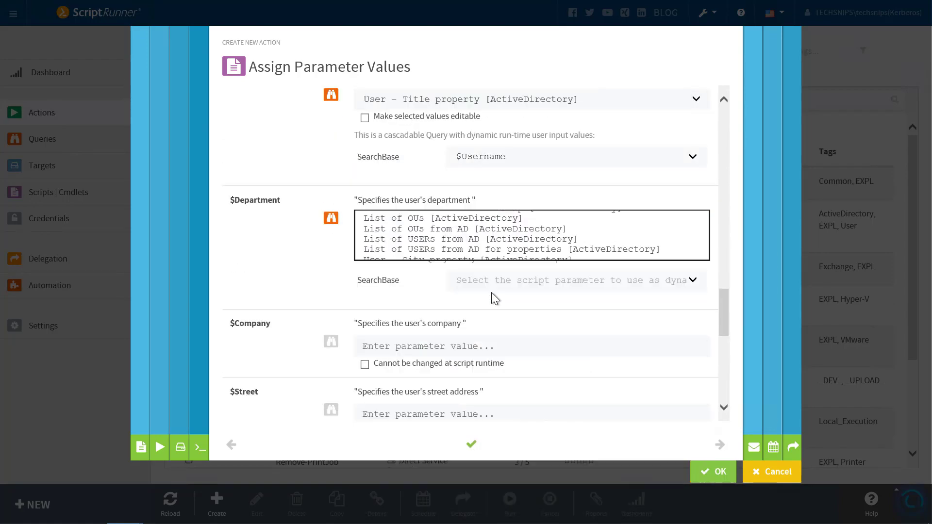
pyautogui.click(492, 280)
pyautogui.click(494, 301)
# Mark $Company, $Street, $PostalCode and $City as not changeable at script runtime
pyautogui.scroll(-3, 300, 272)
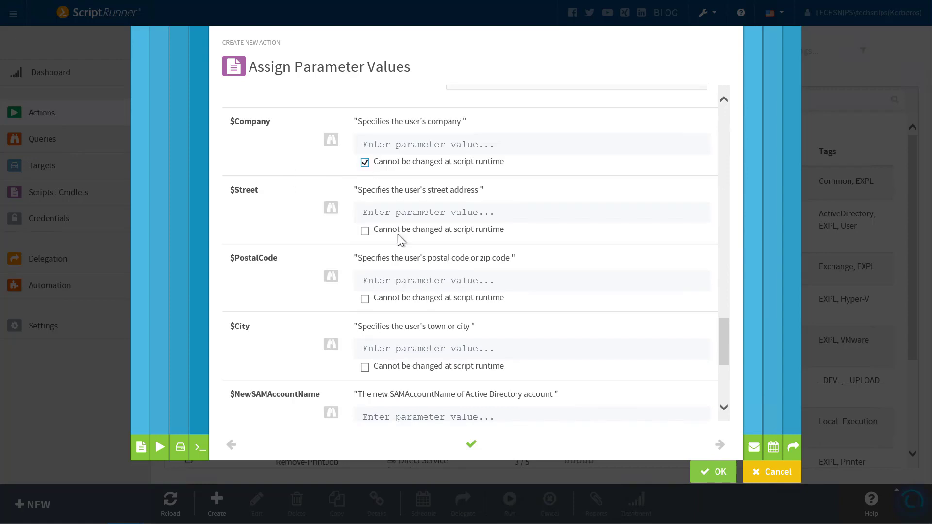
pyautogui.click(365, 230)
pyautogui.click(364, 298)
pyautogui.click(365, 368)
pyautogui.scroll(-2, 366, 343)
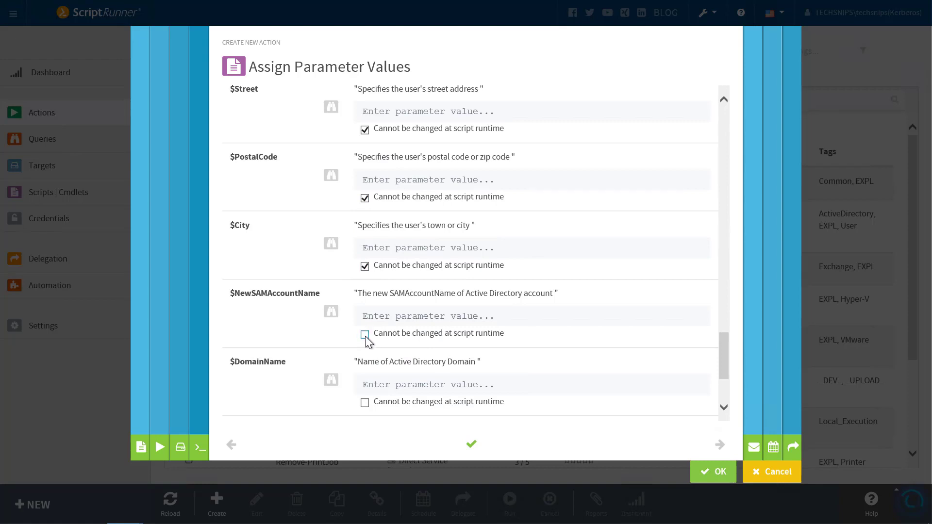
# Mark $NewSAMAccountName, $DomainName, $SearchScope and $AuthType as not changeable at script runtime
pyautogui.click(364, 334)
pyautogui.scroll(-2, 400, 293)
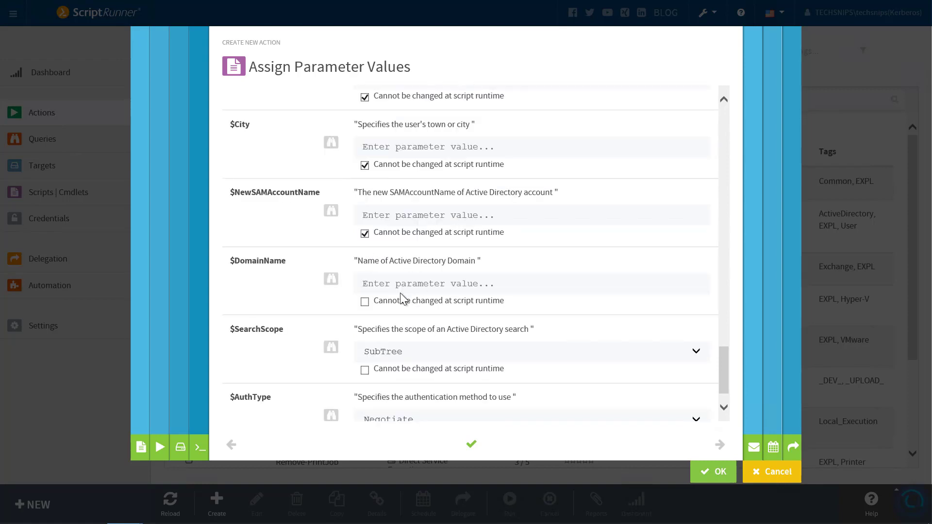
pyautogui.click(365, 301)
pyautogui.click(365, 371)
pyautogui.scroll(-1, 467, 347)
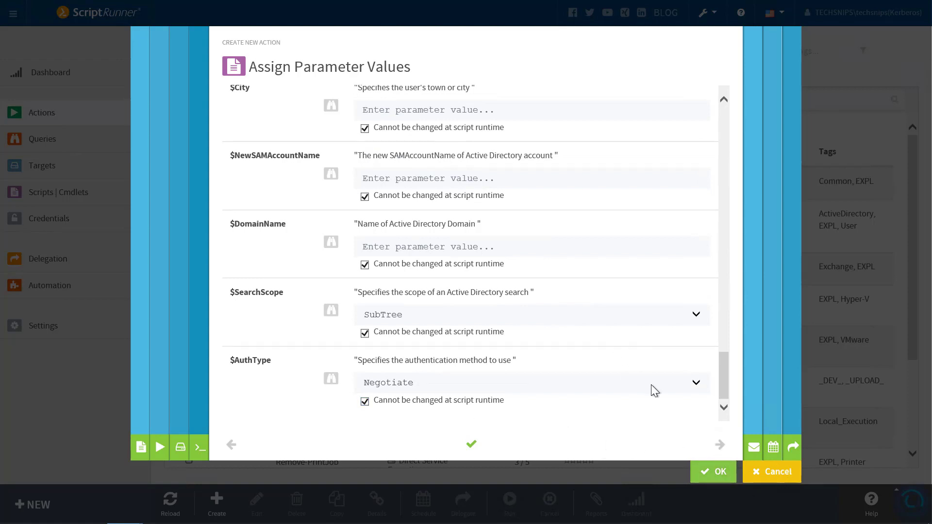
# Enable an email notification on errors and enter the recipient's email address
pyautogui.click(720, 445)
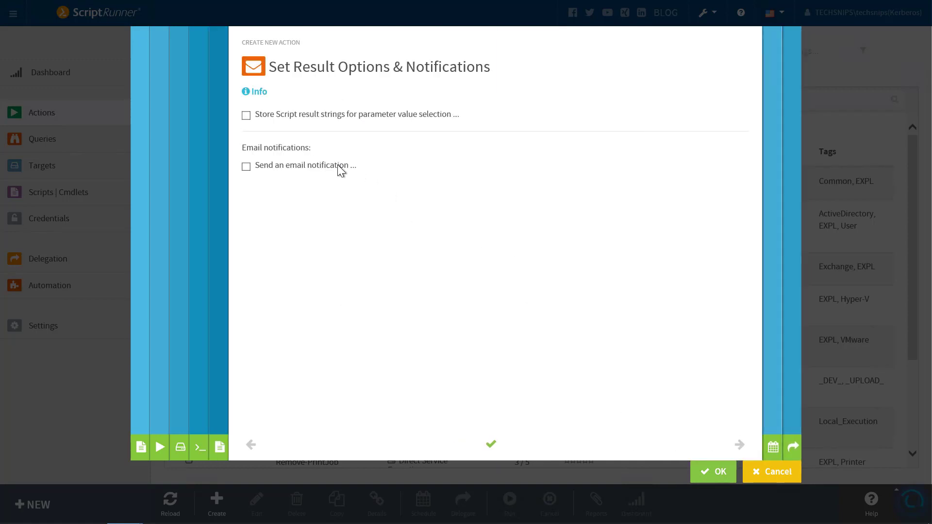
pyautogui.click(320, 169)
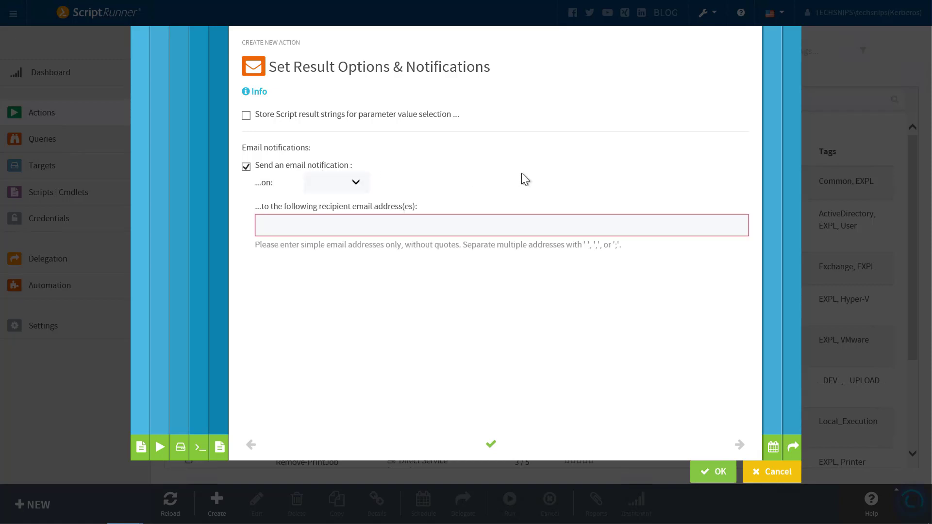
pyautogui.click(352, 190)
pyautogui.click(347, 193)
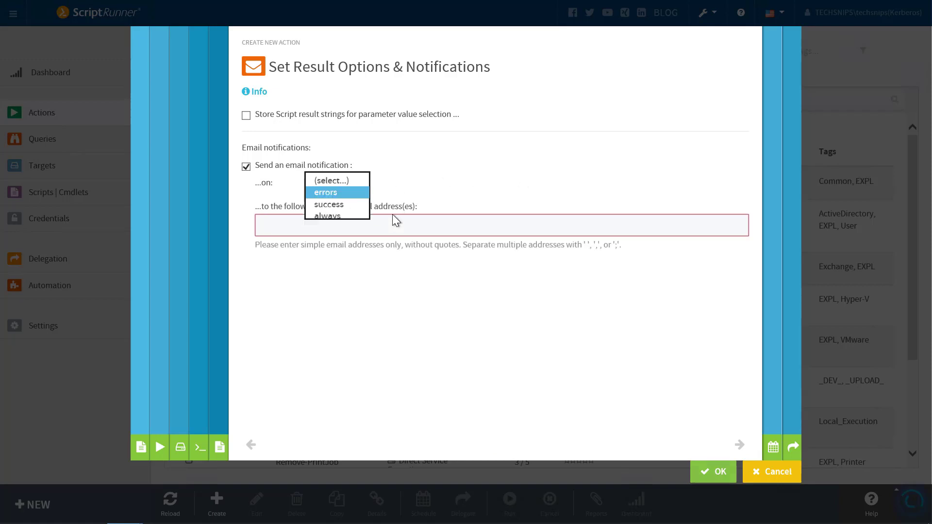
pyautogui.click(394, 228)
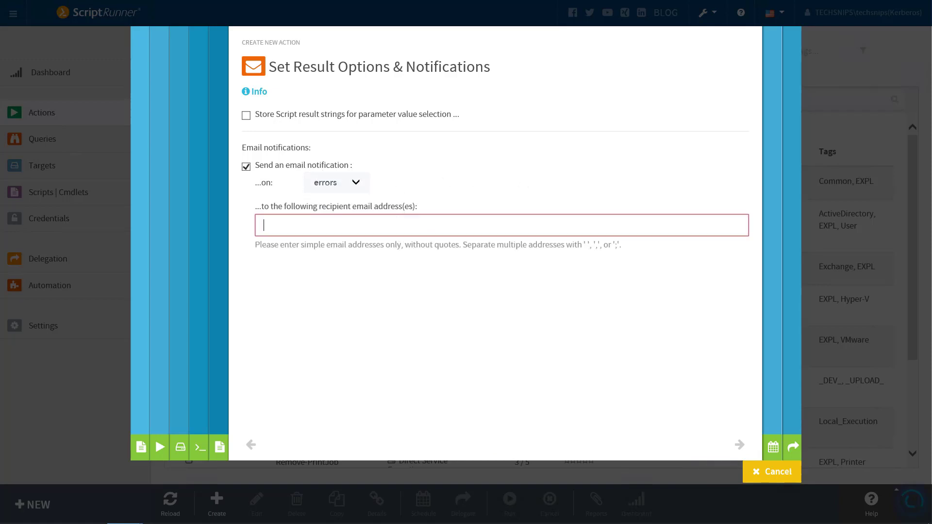
pyautogui.write('e')
pyautogui.write('rrorrec')
pyautogui.click(743, 448)
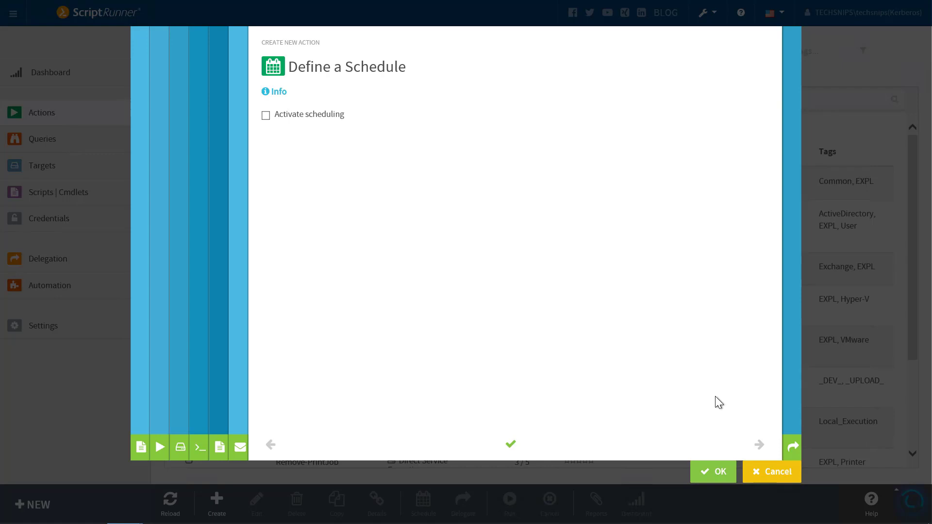
# Skip scheduling, set the action's Delegate App color to Leia Purple and save the new action
pyautogui.click(759, 445)
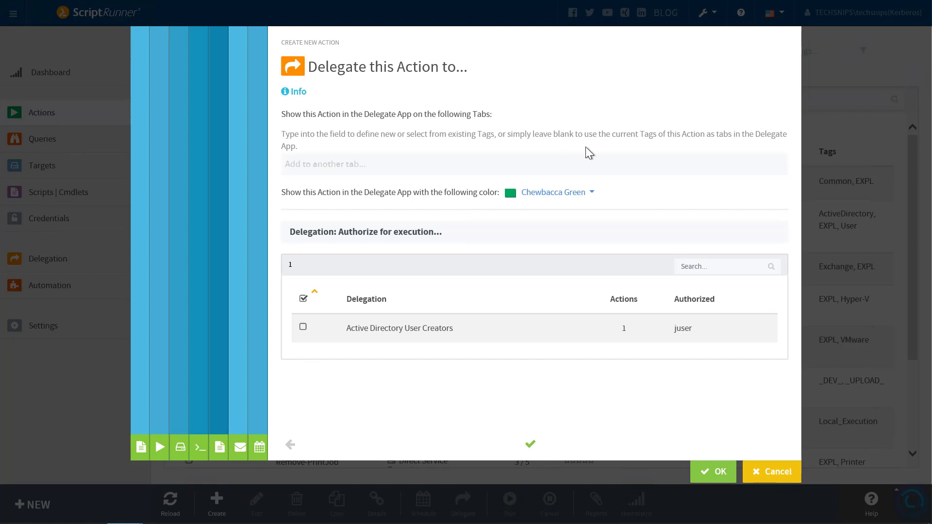
pyautogui.click(573, 196)
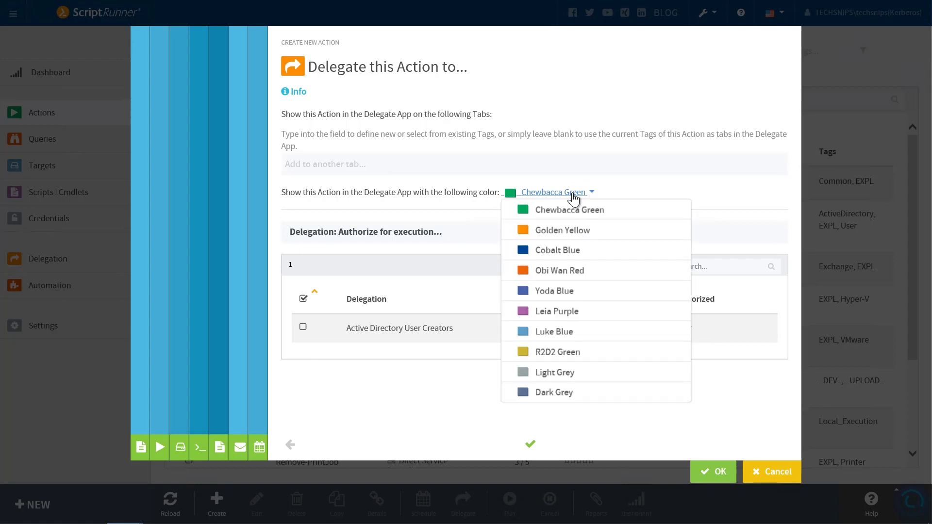
pyautogui.click(567, 313)
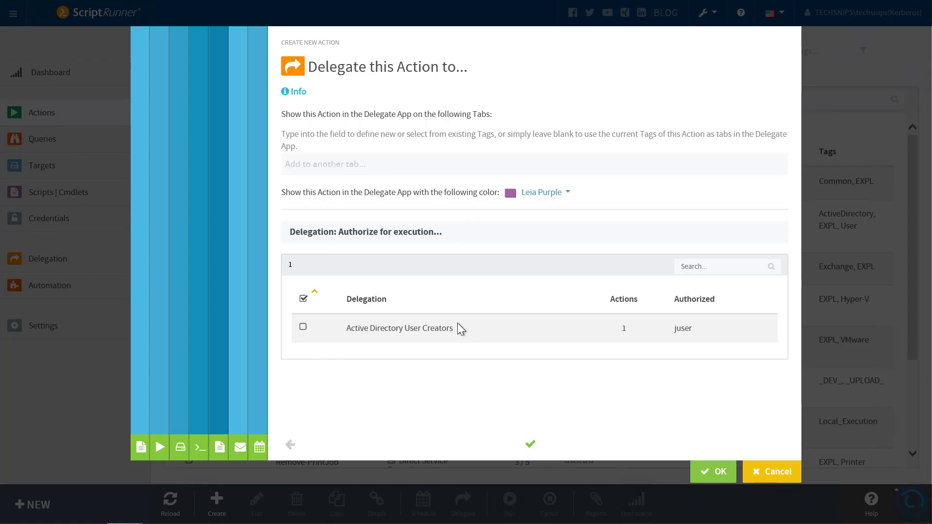
pyautogui.click(717, 482)
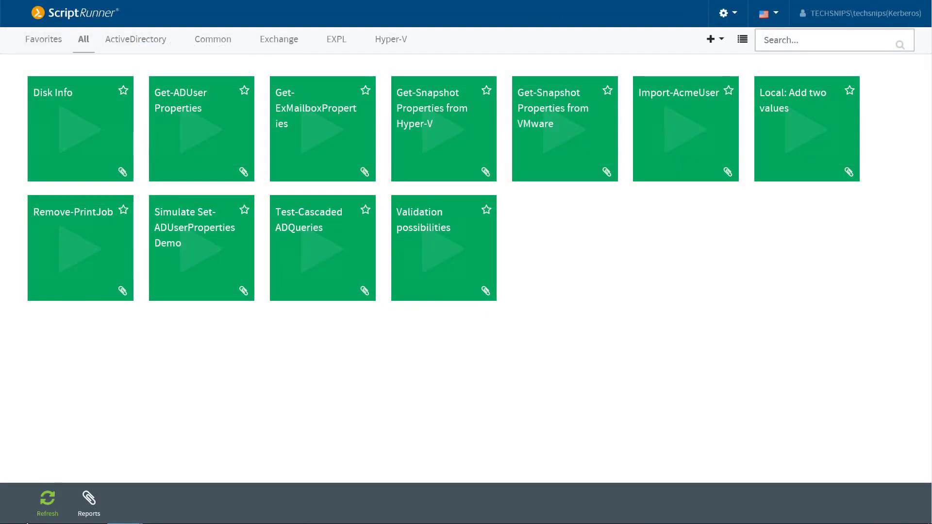
# Refresh the actions in the ScriptRunner Delegate App and open Set-ADUserProperties from the ActiveDirectory category
pyautogui.click(53, 508)
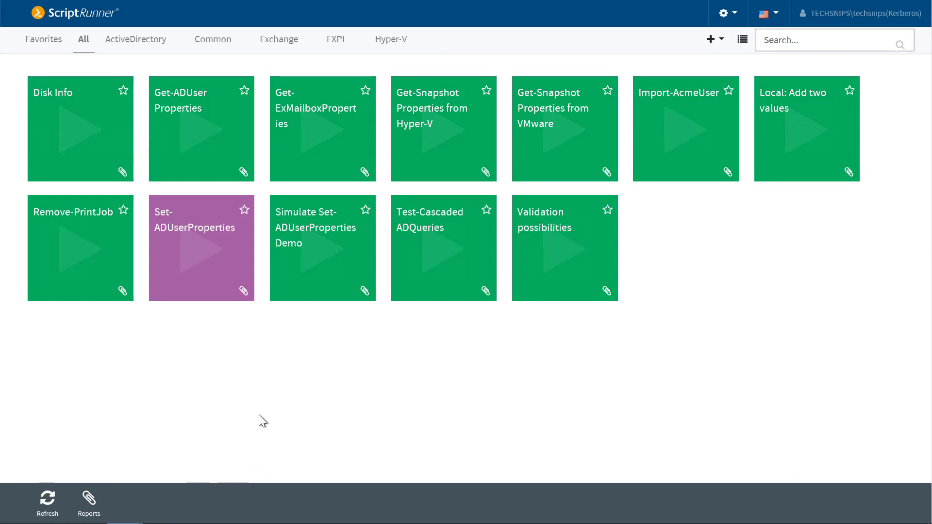
pyautogui.click(137, 48)
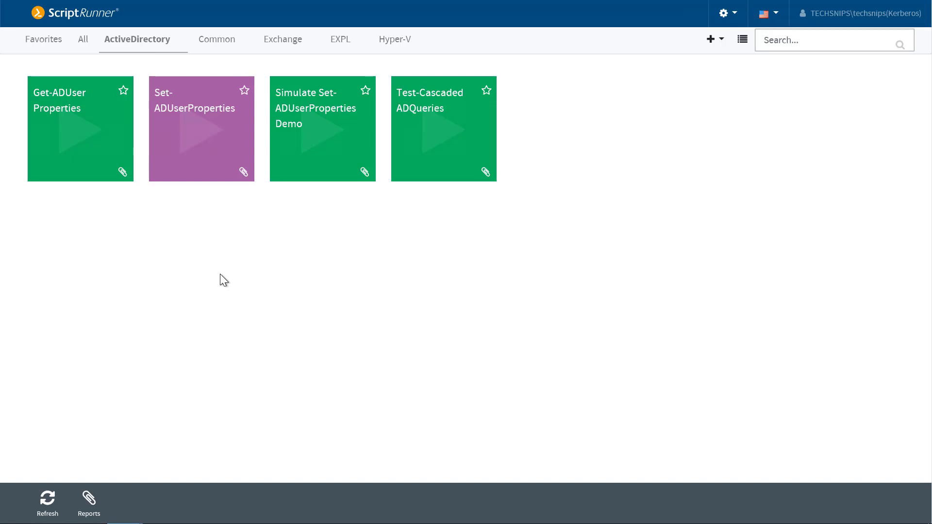
pyautogui.click(208, 160)
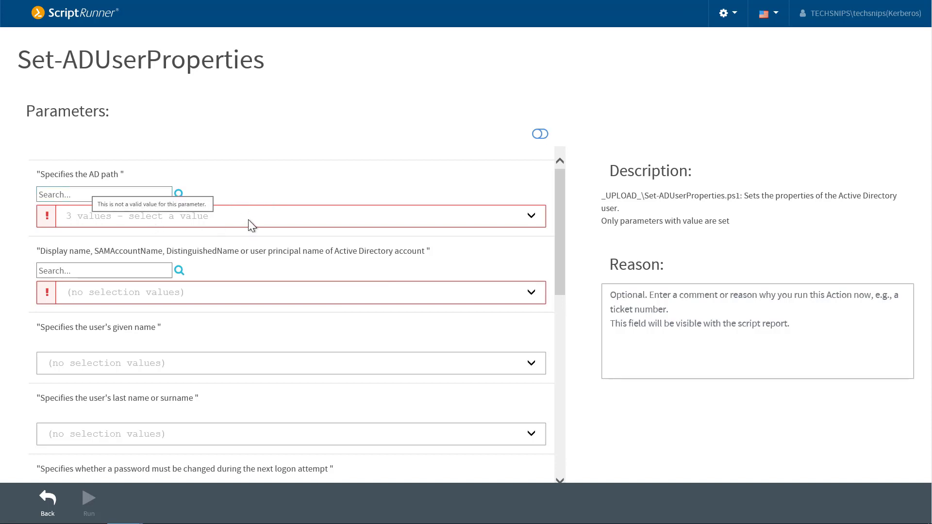
# Set the AD path parameter to APAC and show the accounts offered for it
pyautogui.click(282, 217)
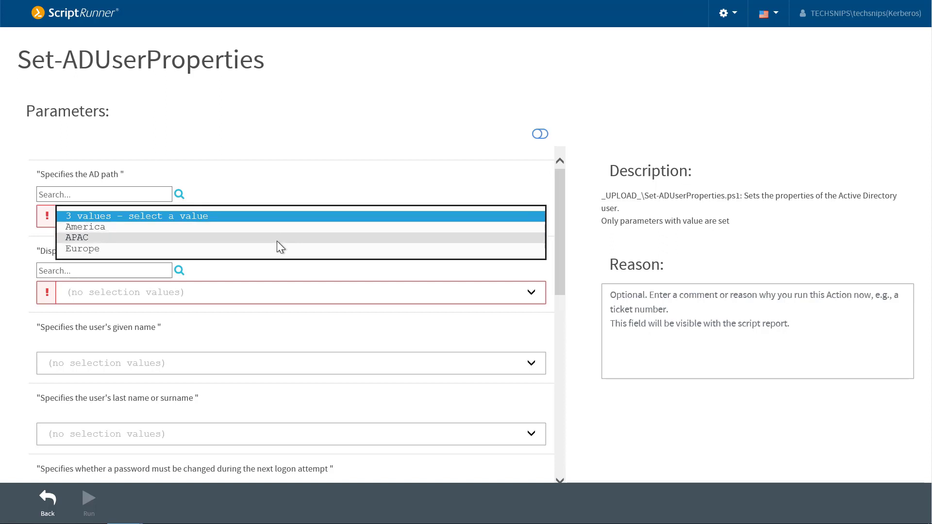
pyautogui.click(276, 239)
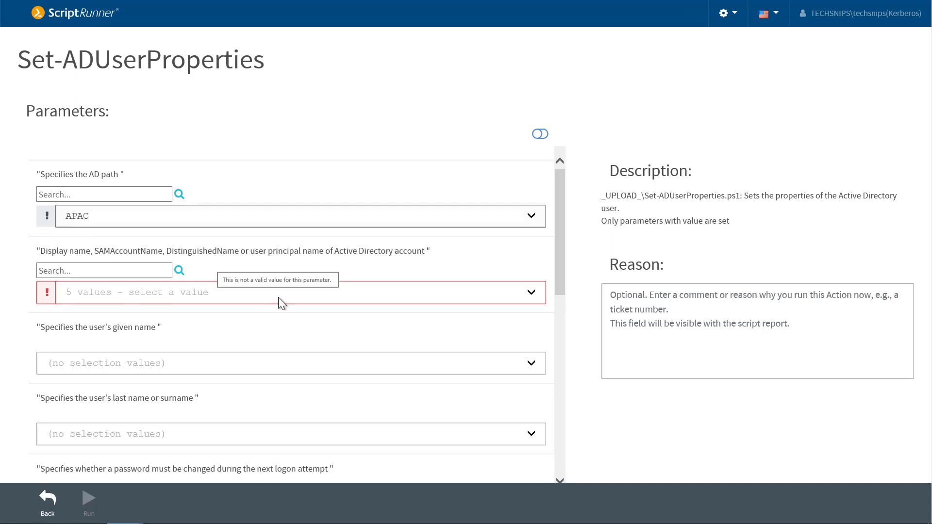
pyautogui.click(186, 222)
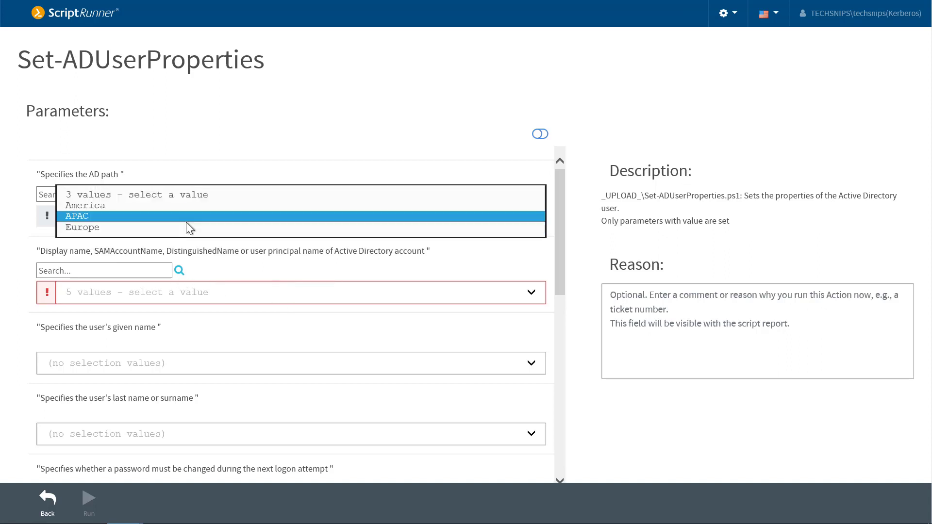
pyautogui.click(236, 286)
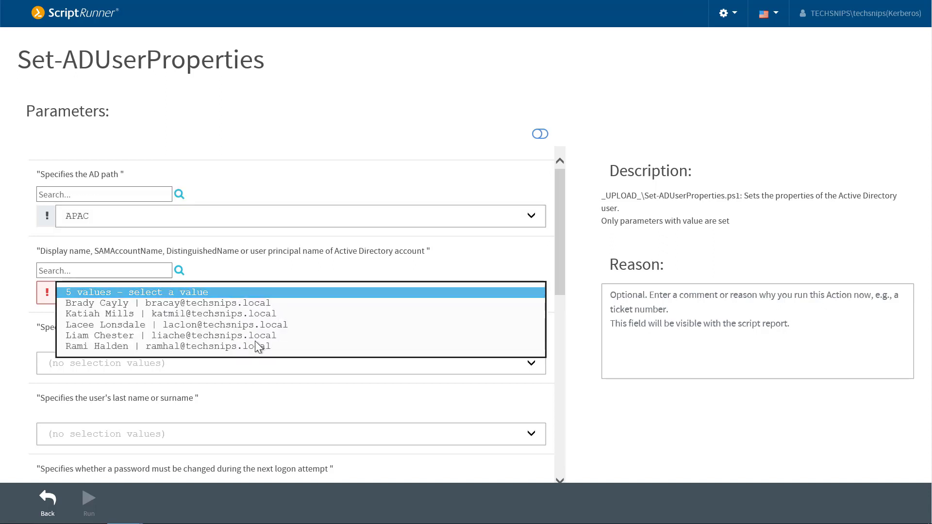
# Switch the AD path to America and examine the accounts offered for it
pyautogui.click(251, 220)
pyautogui.click(251, 219)
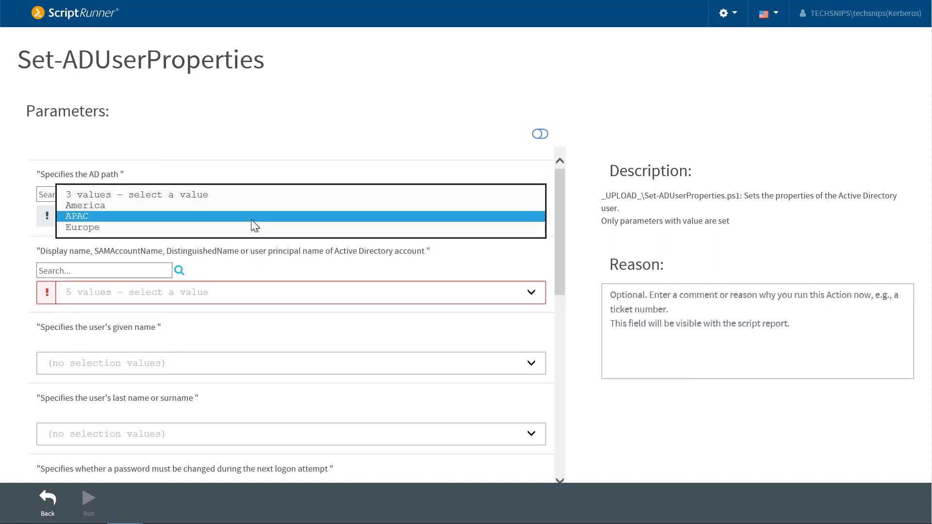
pyautogui.click(256, 205)
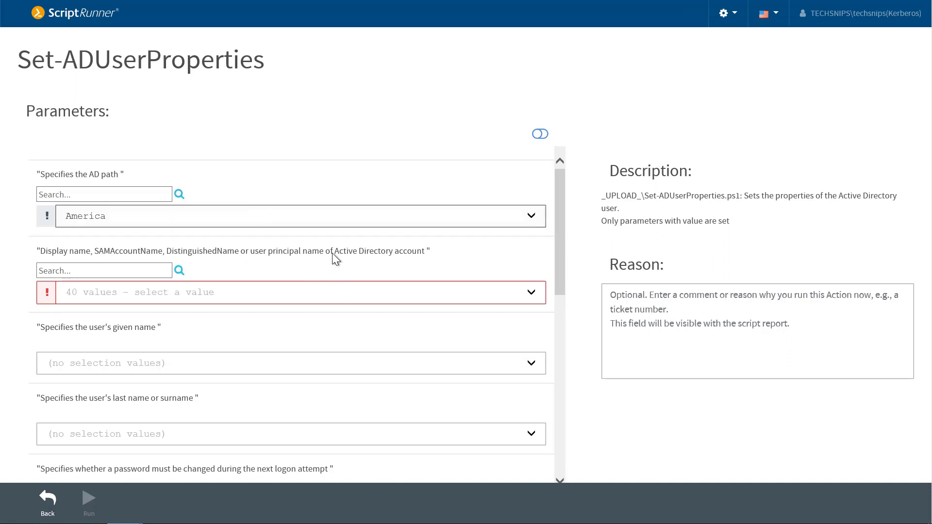
pyautogui.click(316, 292)
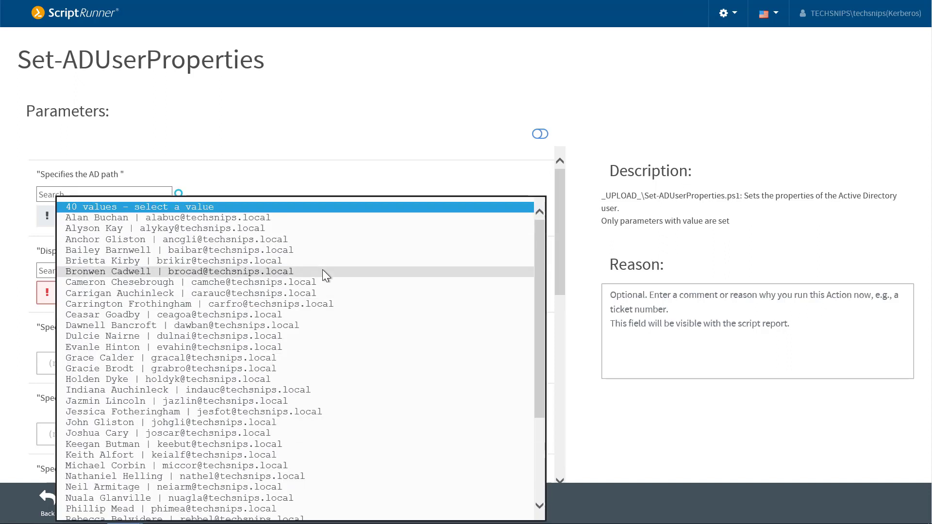
pyautogui.click(301, 167)
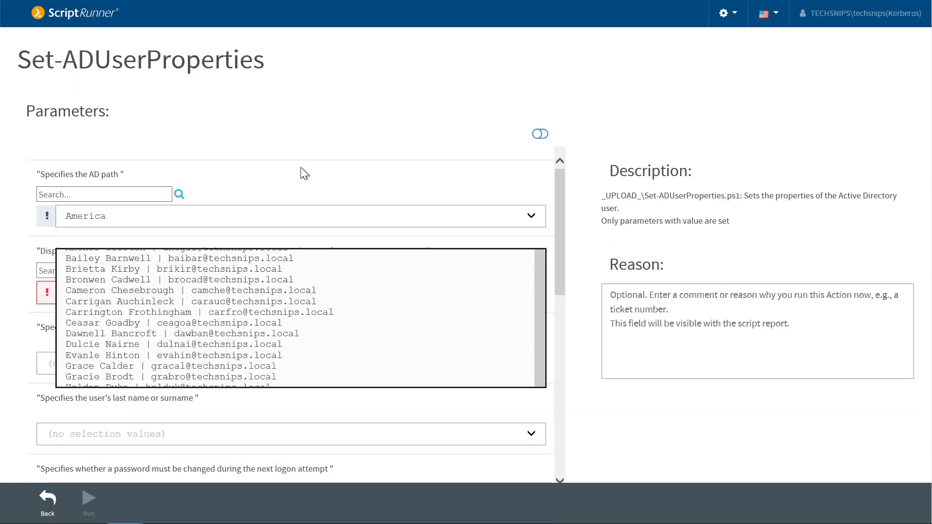
# Set the AD path back to APAC
pyautogui.click(251, 215)
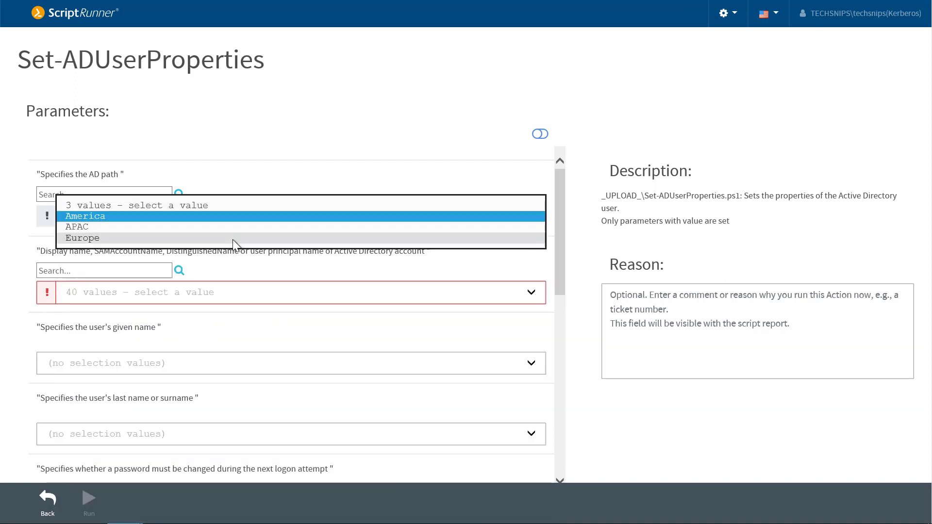
pyautogui.click(235, 228)
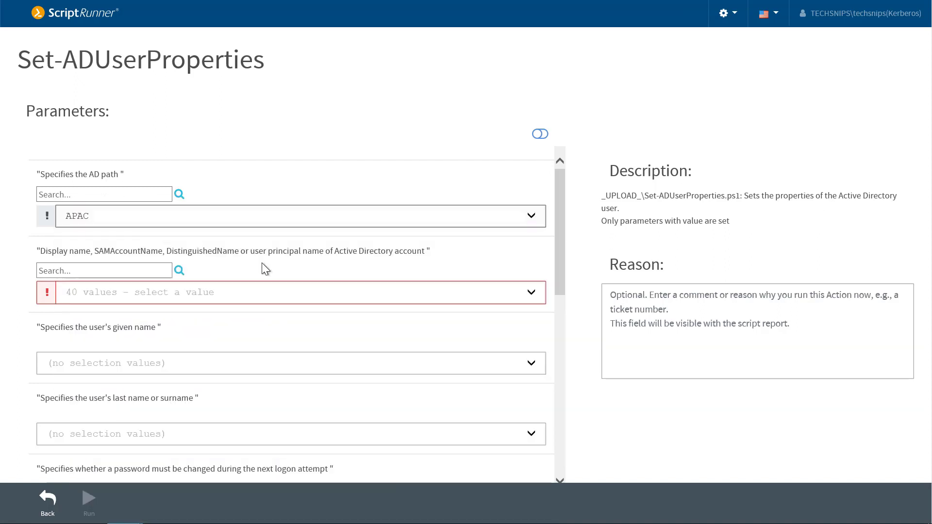
# Select the fourth APAC account and check the value offered for its given name
pyautogui.click(257, 298)
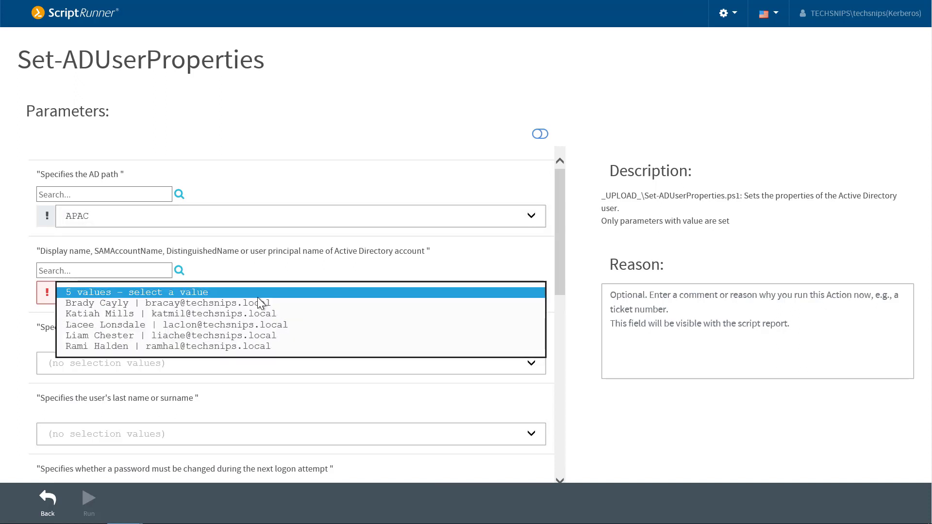
pyautogui.click(287, 335)
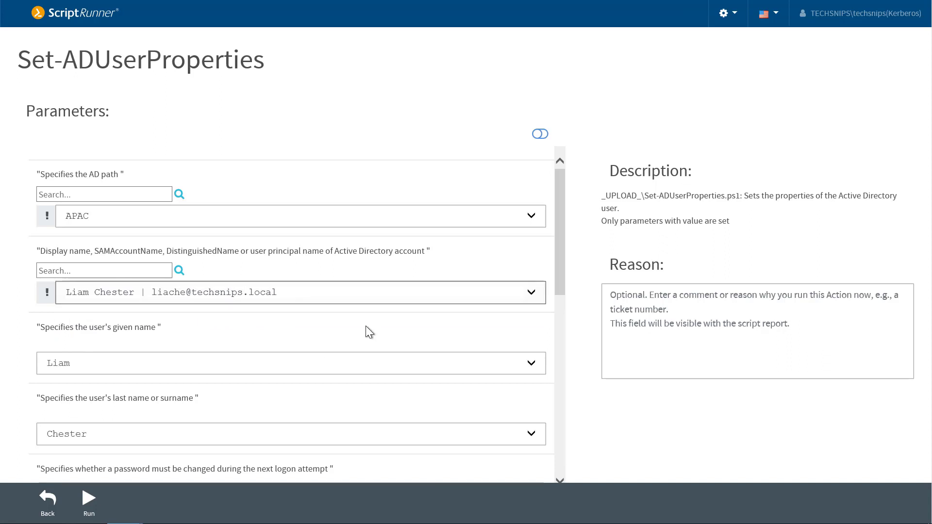
pyautogui.click(308, 363)
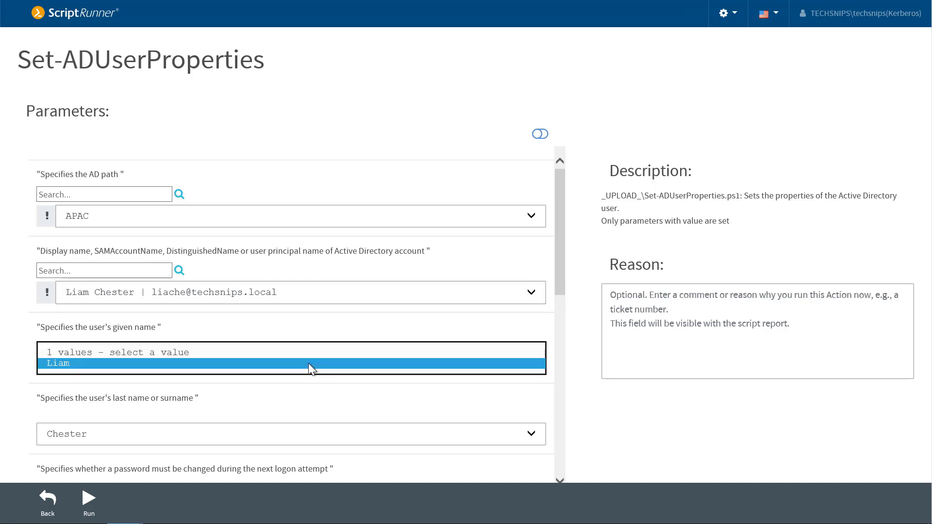
pyautogui.click(369, 318)
# Require a password change at the next logon and review the remaining parameters down to the user's department
pyautogui.scroll(-1, 66, 320)
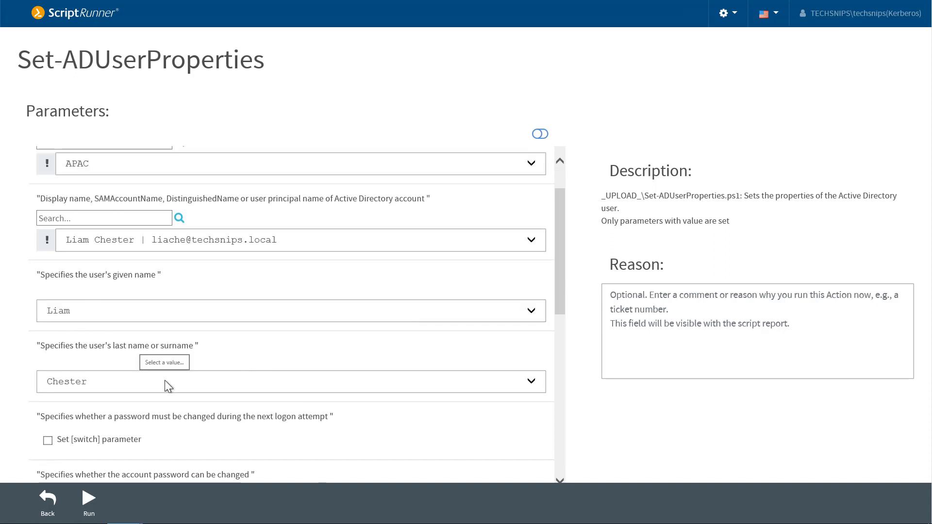
pyautogui.scroll(-3, 373, 361)
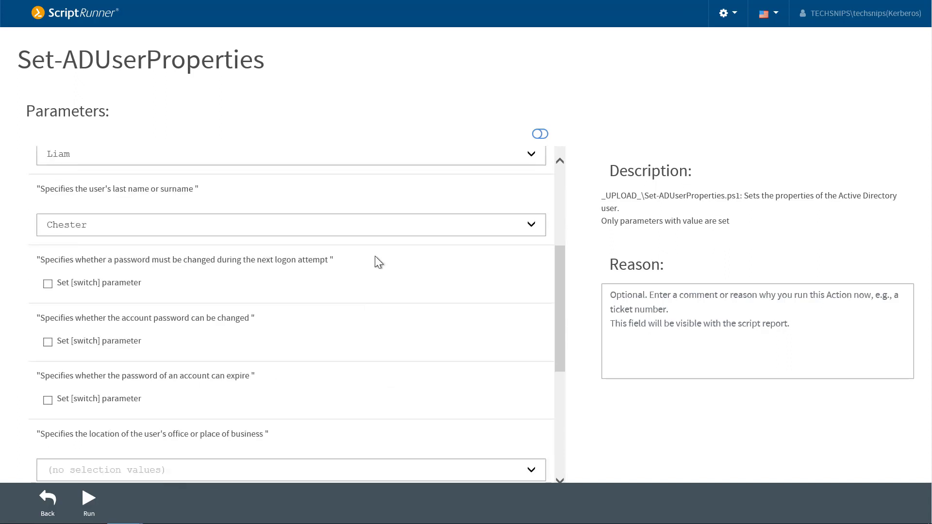
pyautogui.click(98, 286)
pyautogui.scroll(-5, 370, 280)
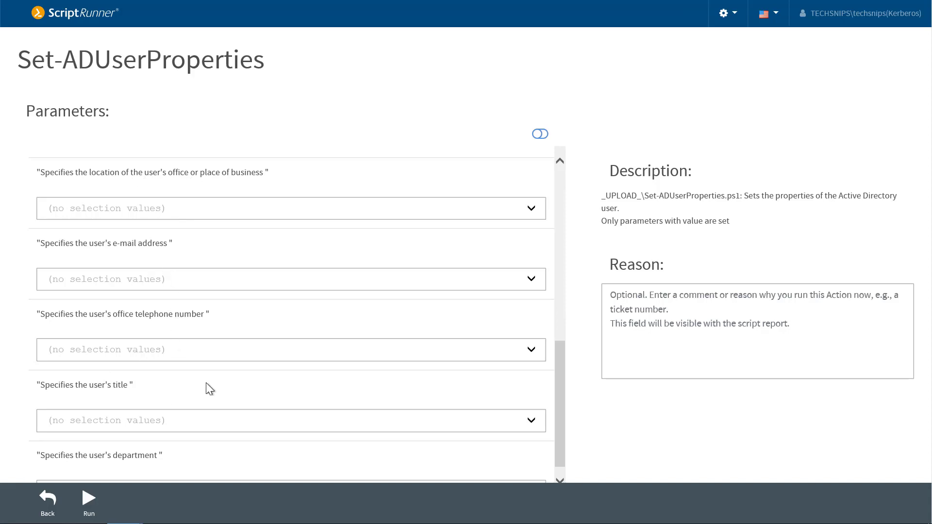
pyautogui.scroll(-1, 206, 383)
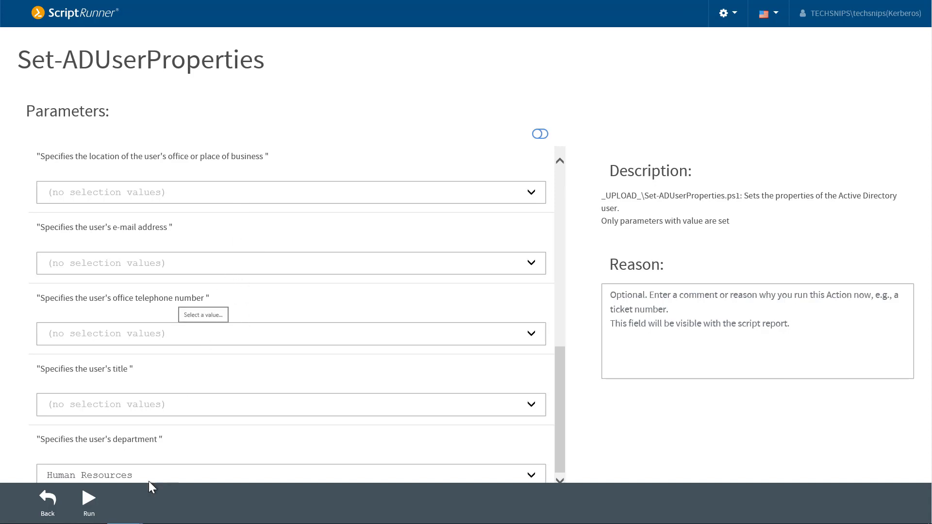
pyautogui.click(89, 499)
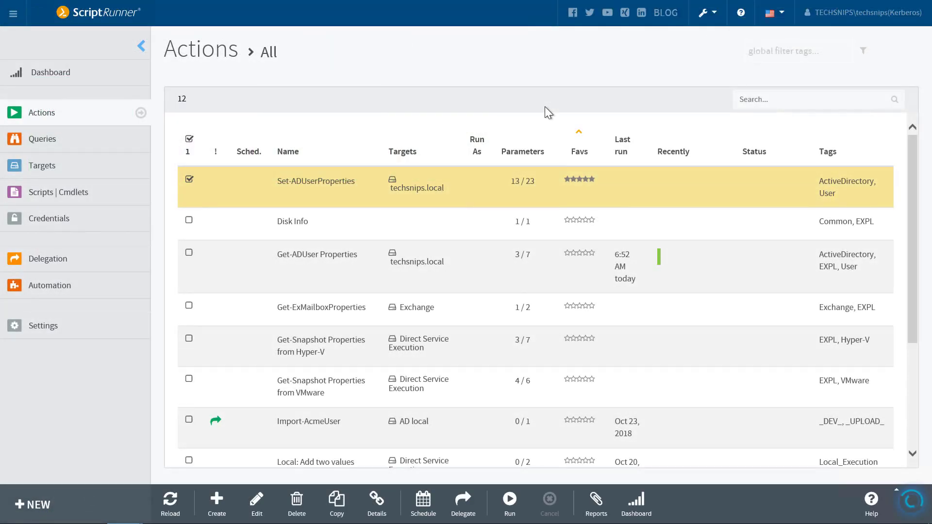
# Edit the Set-ADUserProperties action in the ScriptRunner Admin App and make the selected values of $Office and $EmailAddress editable
pyautogui.click(258, 502)
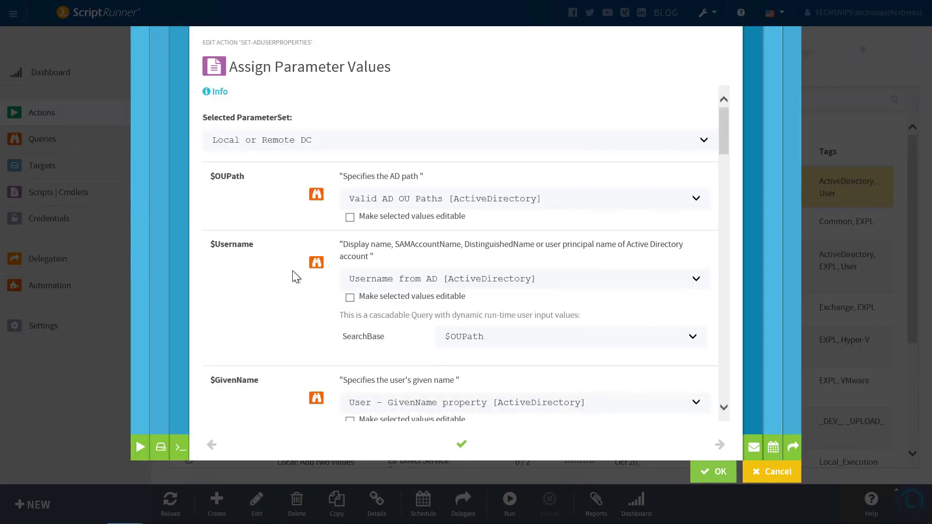
pyautogui.scroll(-10, 291, 271)
pyautogui.scroll(-3, 262, 279)
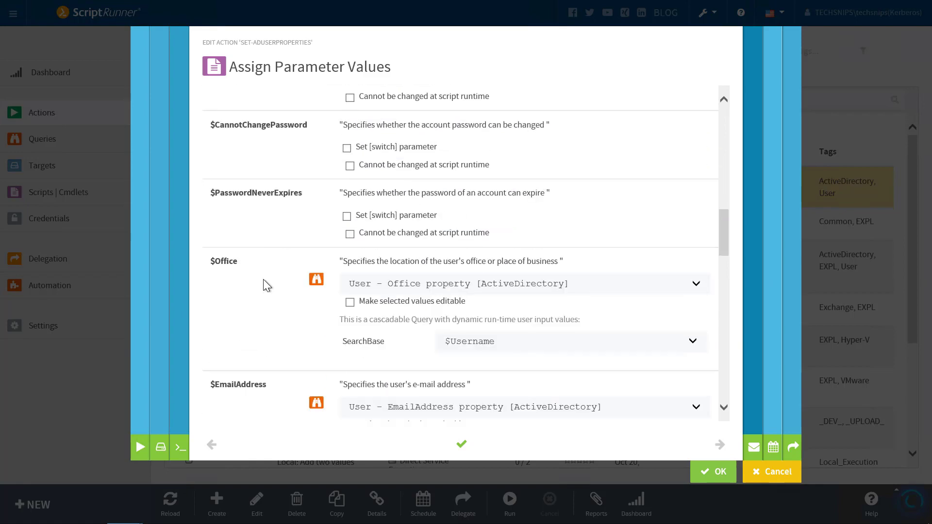
pyautogui.scroll(-1, 256, 304)
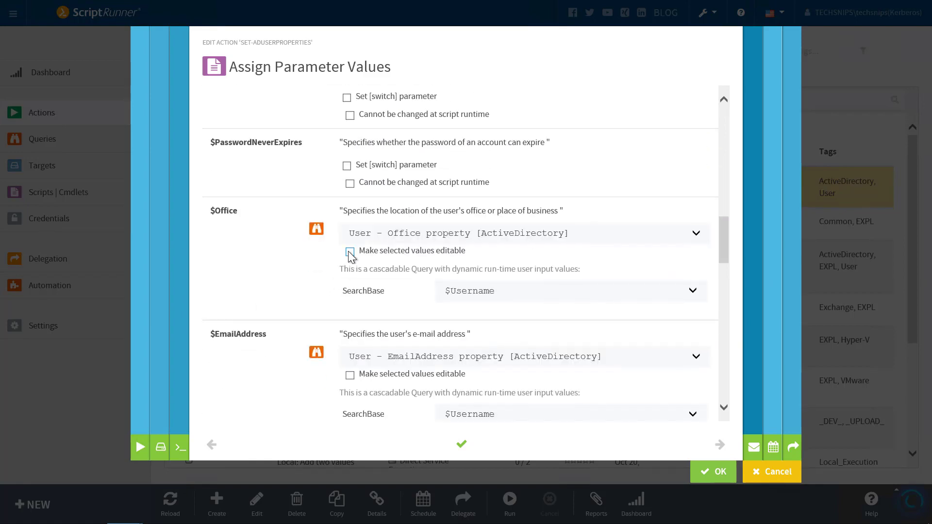
pyautogui.click(350, 252)
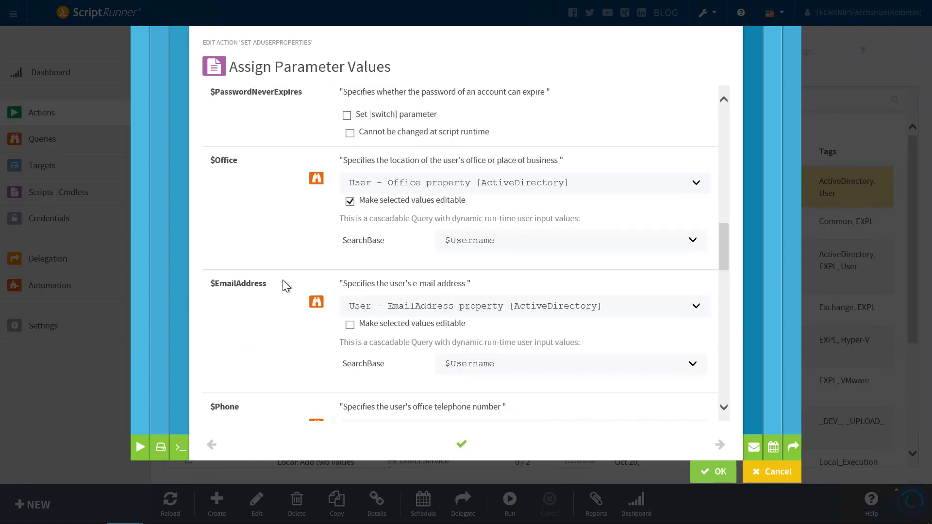
pyautogui.scroll(-2, 283, 280)
pyautogui.click(350, 274)
# Make the selected values of $Phone, $Title and $Department editable and save the action
pyautogui.scroll(-2, 246, 317)
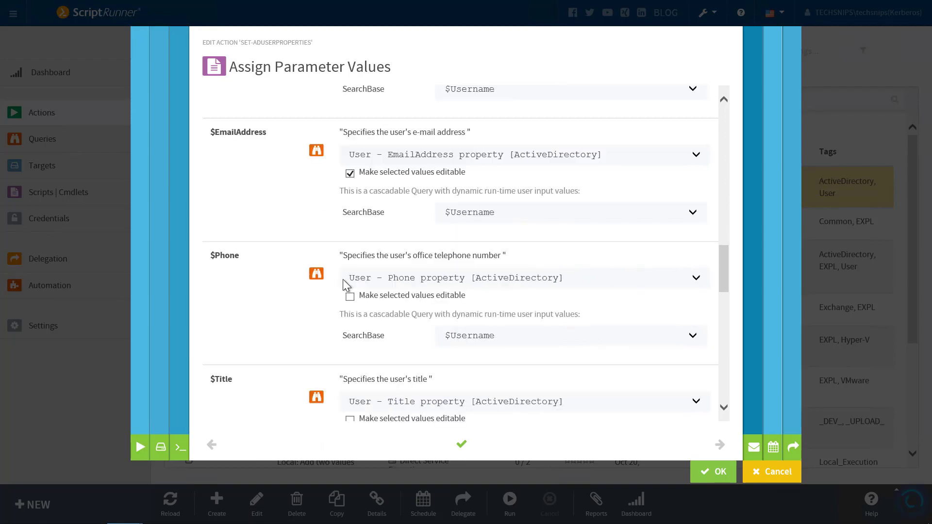
pyautogui.scroll(-1, 300, 310)
pyautogui.click(350, 245)
pyautogui.scroll(-2, 305, 280)
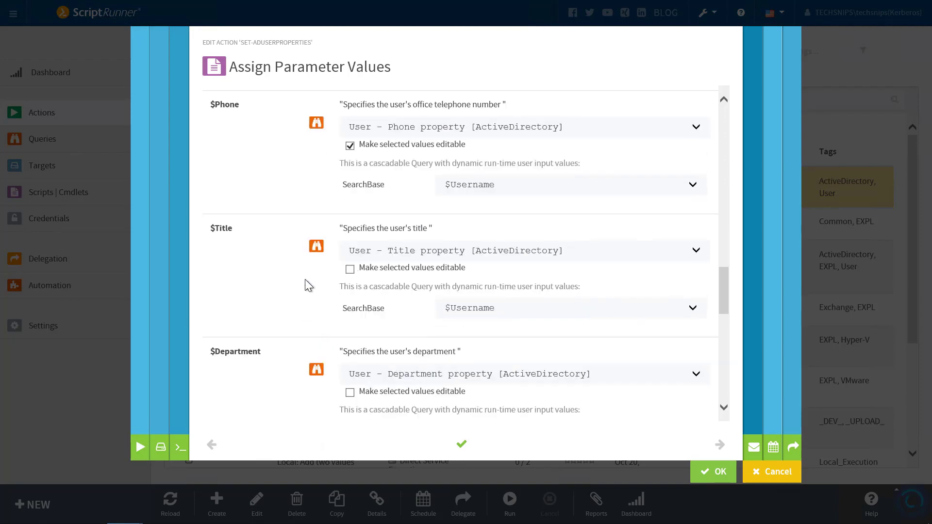
pyautogui.click(350, 269)
pyautogui.scroll(-2, 352, 272)
pyautogui.click(349, 292)
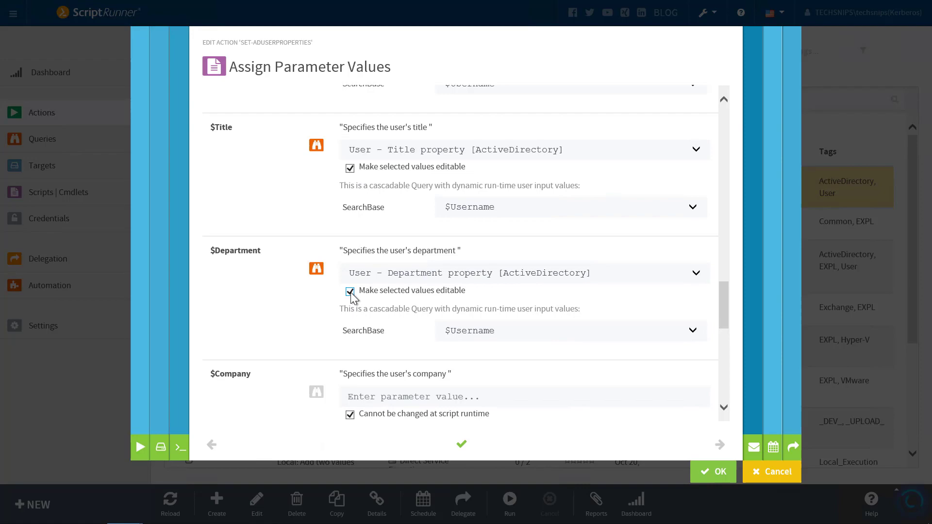
pyautogui.click(709, 471)
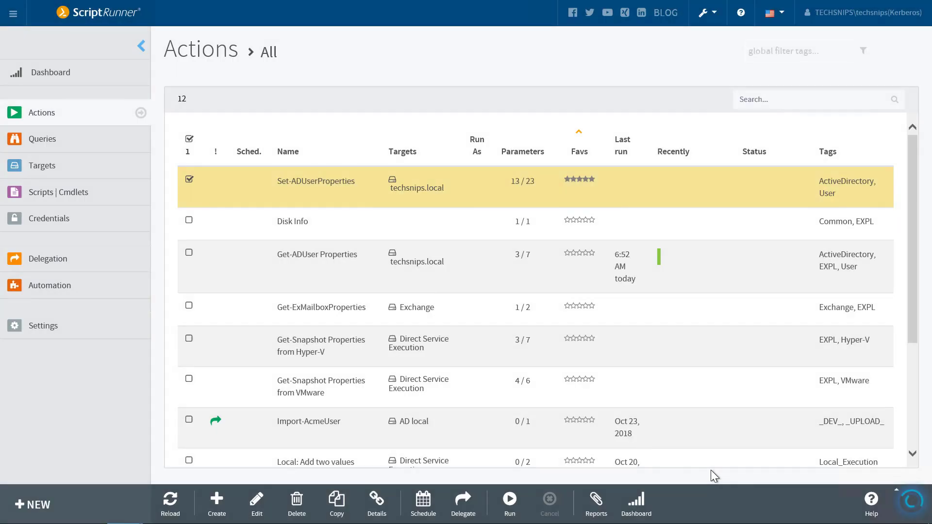
# Switch to the ScriptRunner Delegate App, refresh its actions and open Set-ADUserProperties
pyautogui.click(442, 11)
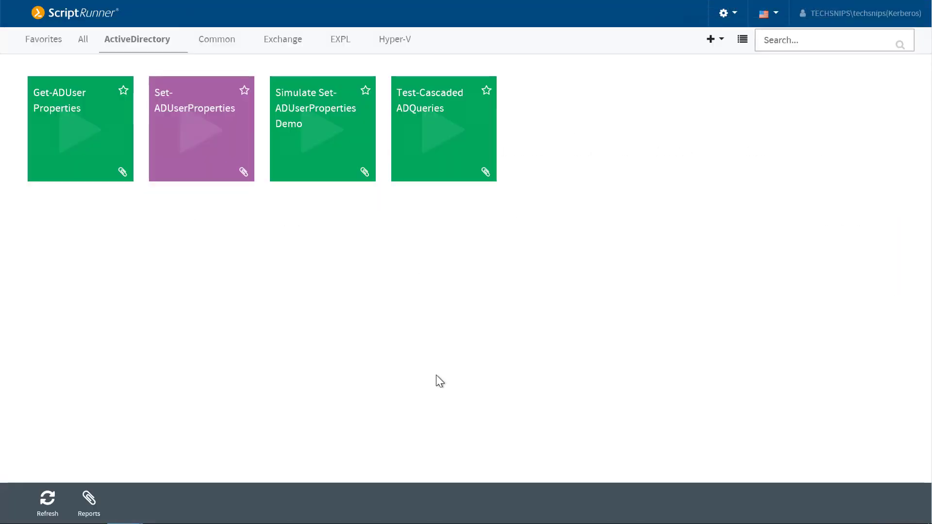
pyautogui.click(48, 498)
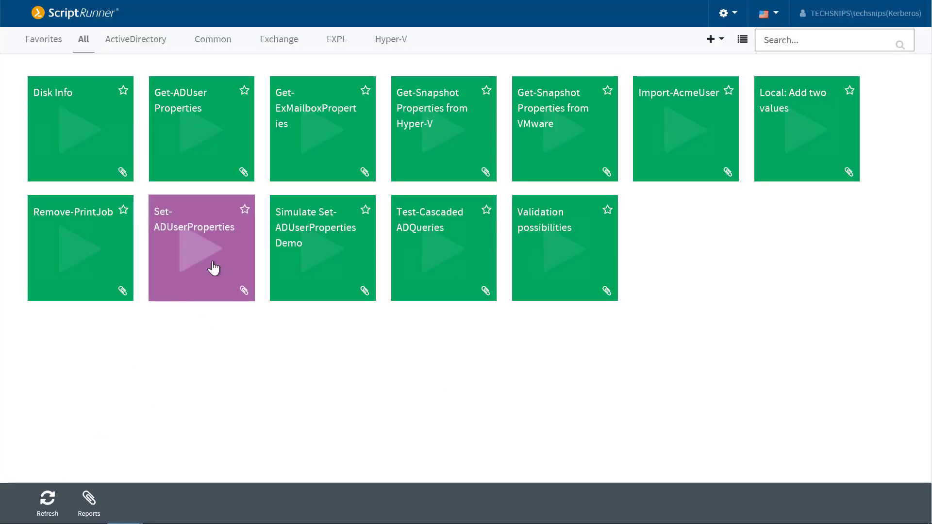
pyautogui.click(216, 267)
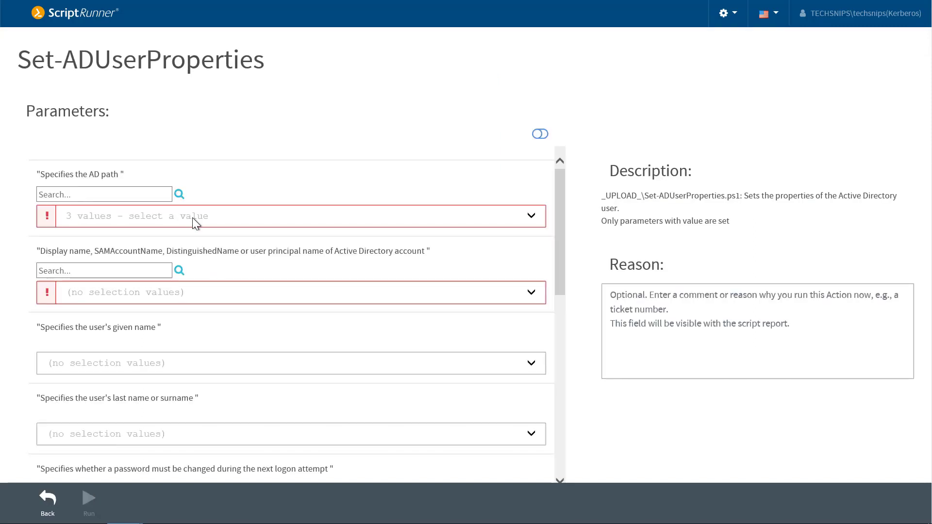
# Set the AD path to APAC and select the fourth account offered for it
pyautogui.click(223, 220)
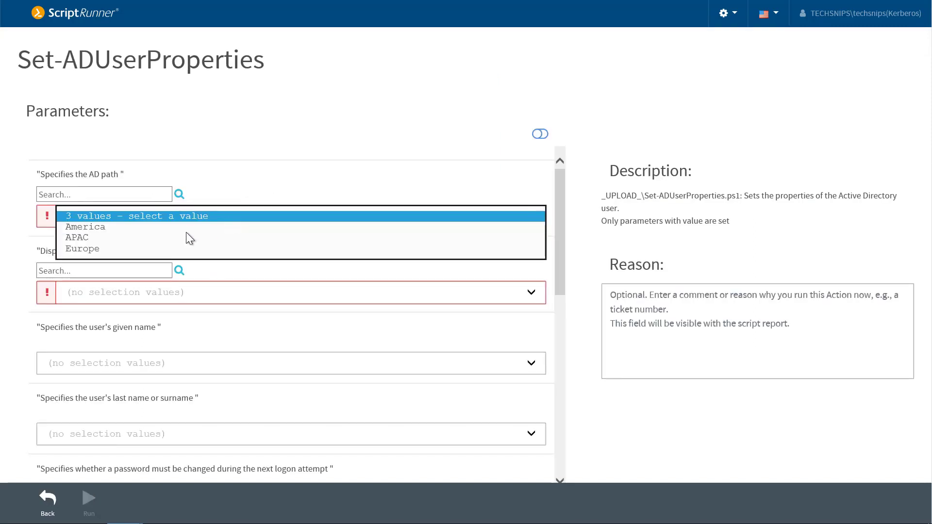
pyautogui.click(182, 237)
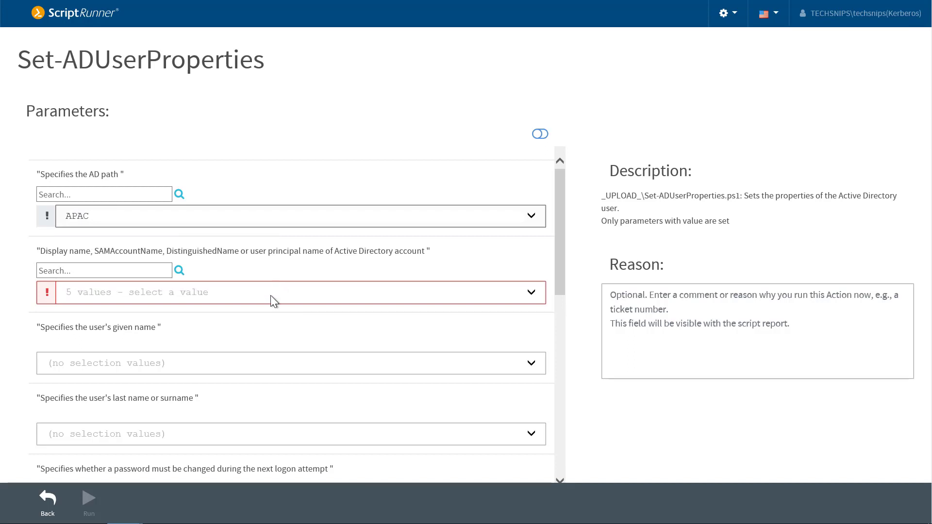
pyautogui.click(251, 292)
pyautogui.click(171, 337)
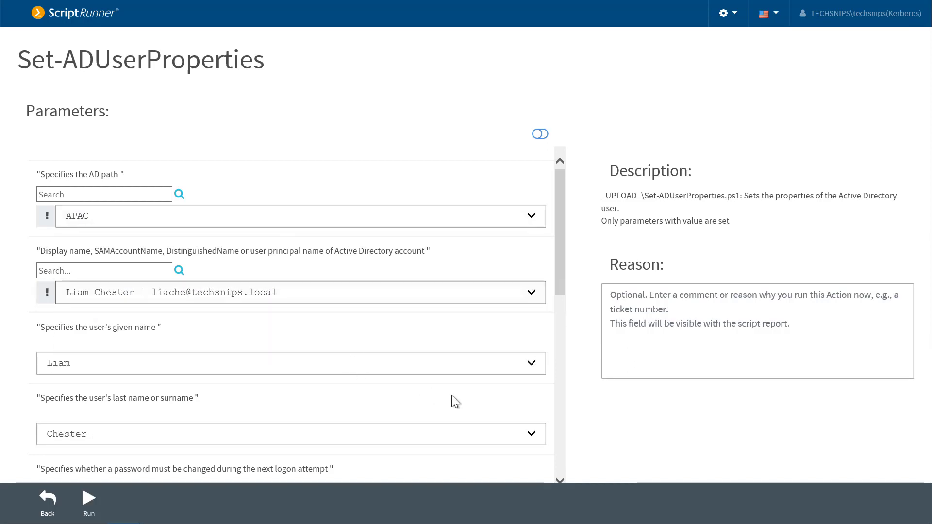
# Require a password change at the next logon and set the user's office location to Hastings
pyautogui.scroll(-5, 464, 406)
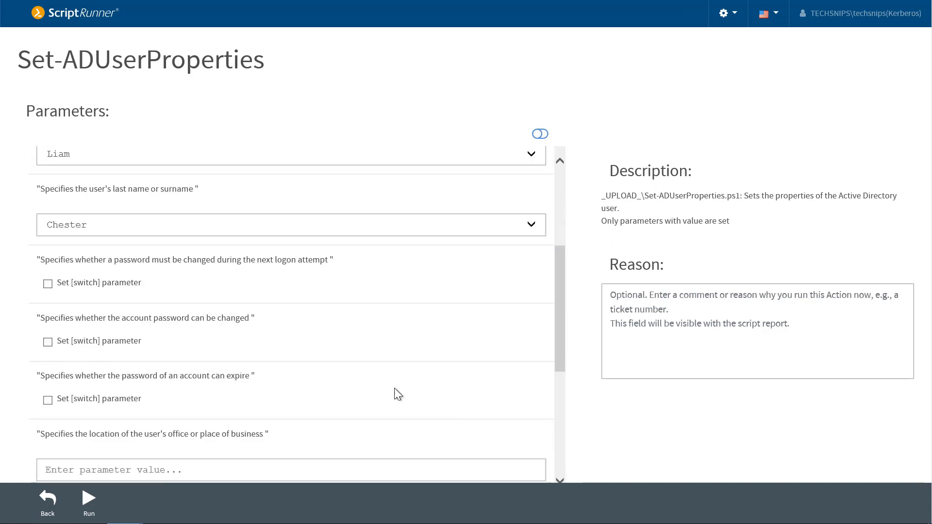
pyautogui.click(97, 228)
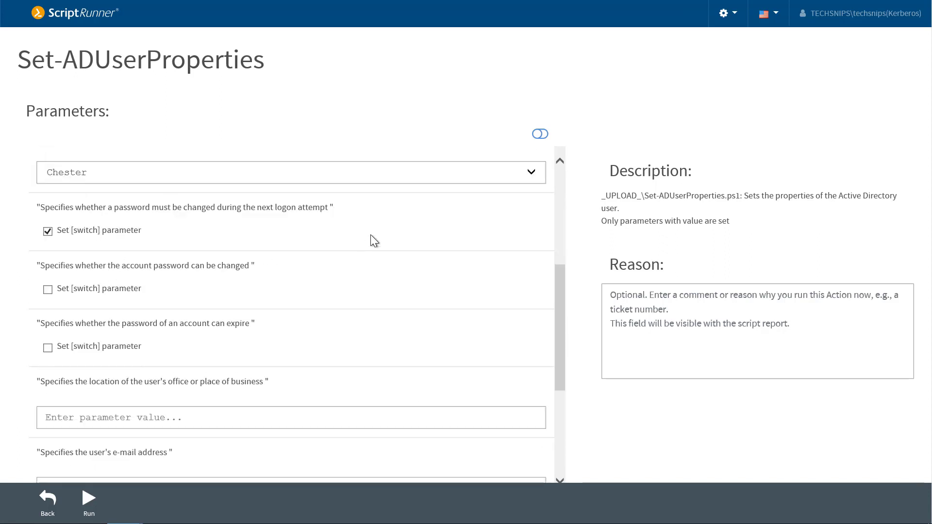
pyautogui.scroll(-3, 408, 234)
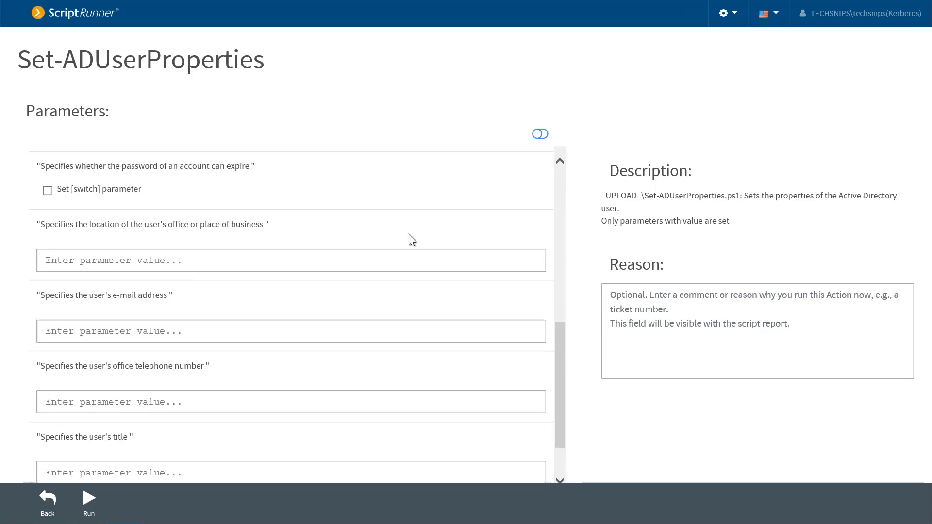
pyautogui.scroll(-1, 407, 234)
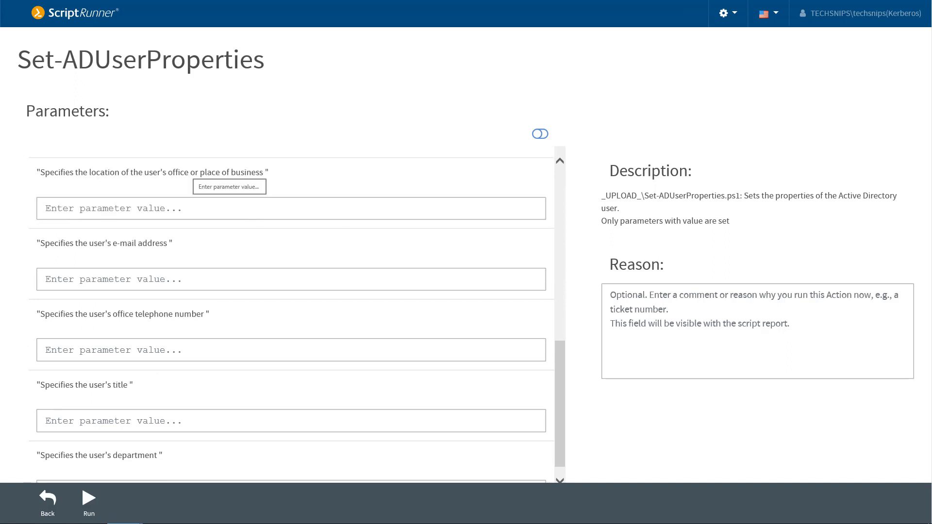
pyautogui.scroll(-1, 251, 211)
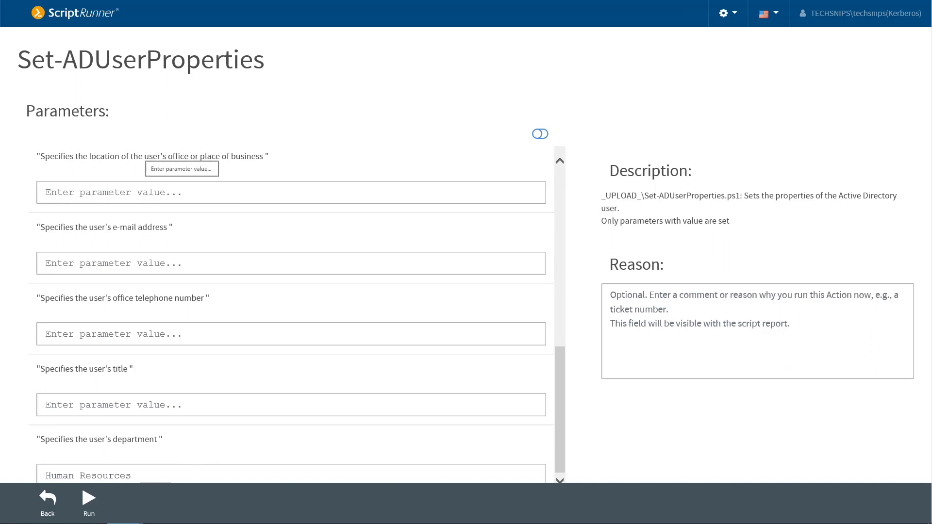
pyautogui.click(182, 192)
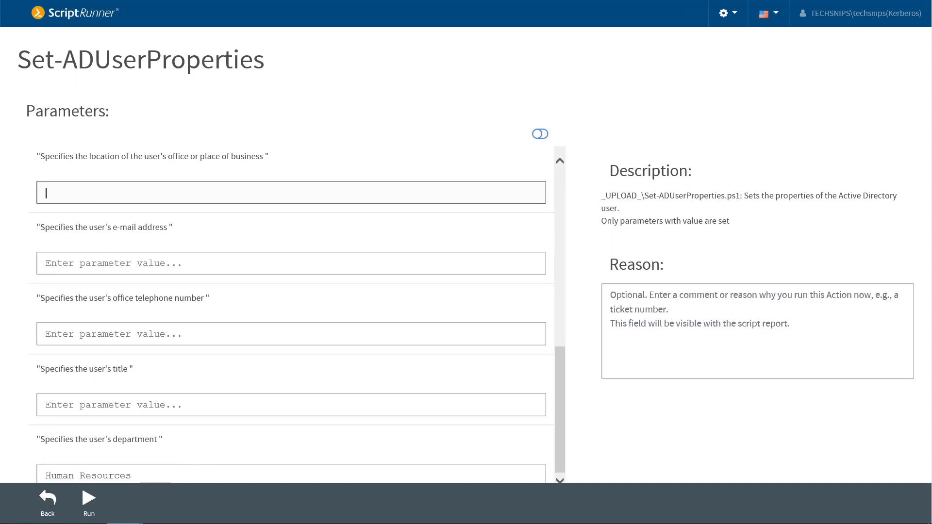
pyautogui.write('Hastings')
# Set the user's title to Sales Rep and department to Sales, and run the action
pyautogui.click(255, 404)
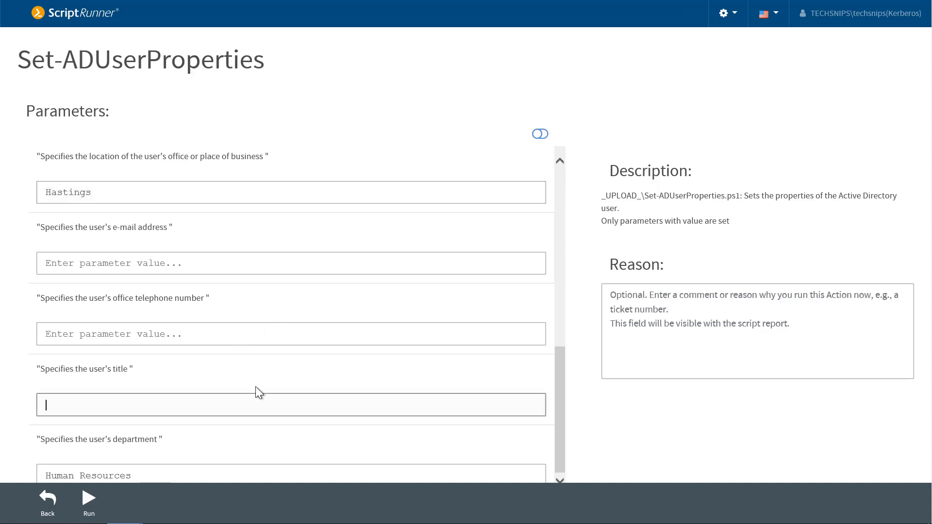
pyautogui.write('Sales Rep')
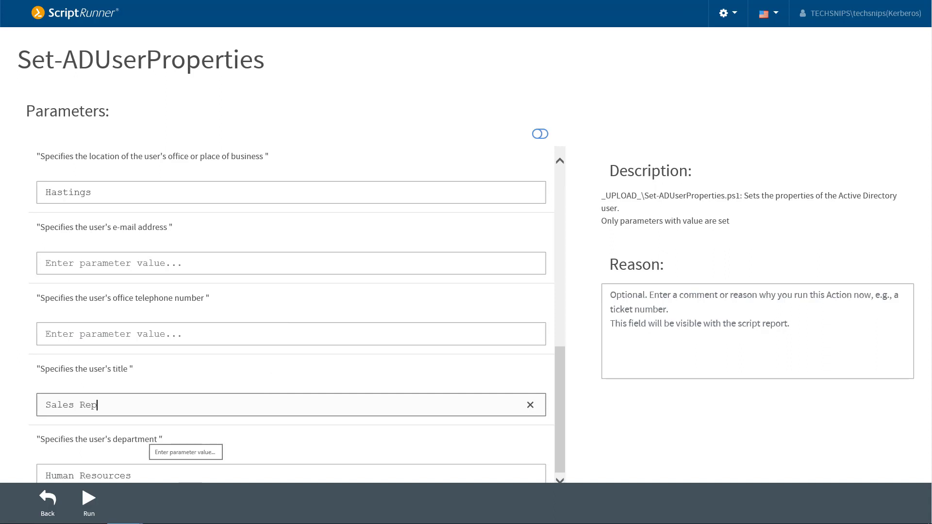
pyautogui.press('Tab')
pyautogui.write('Sales')
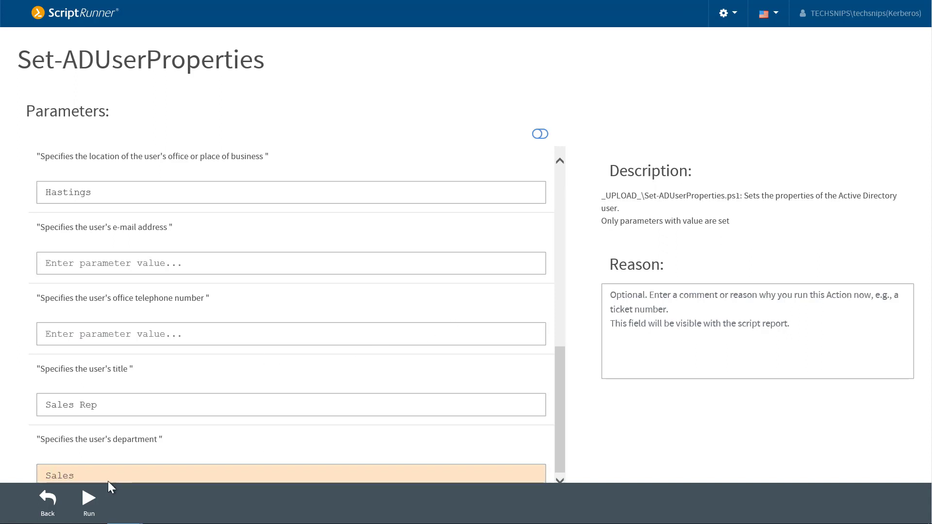
pyautogui.click(88, 503)
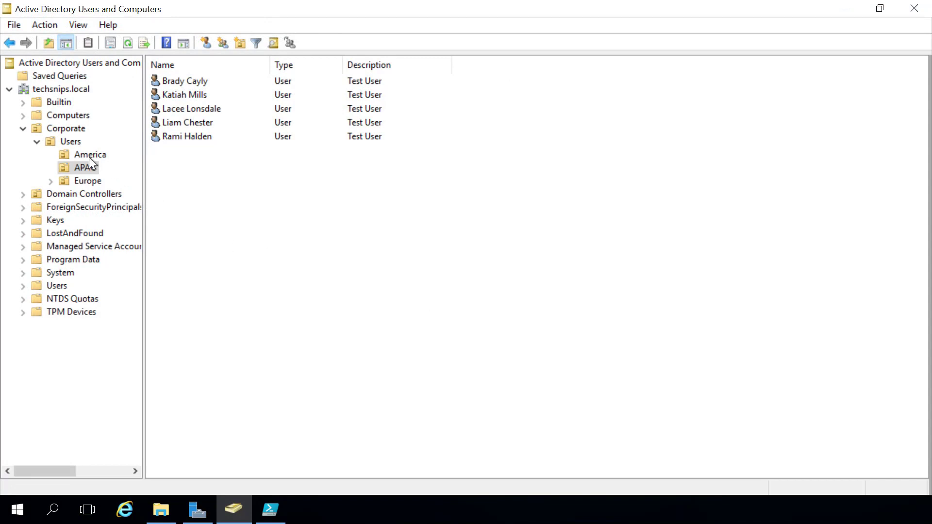
# In Active Directory Users and Computers, open the properties of the fourth APAC user and check the office entry
pyautogui.click(92, 170)
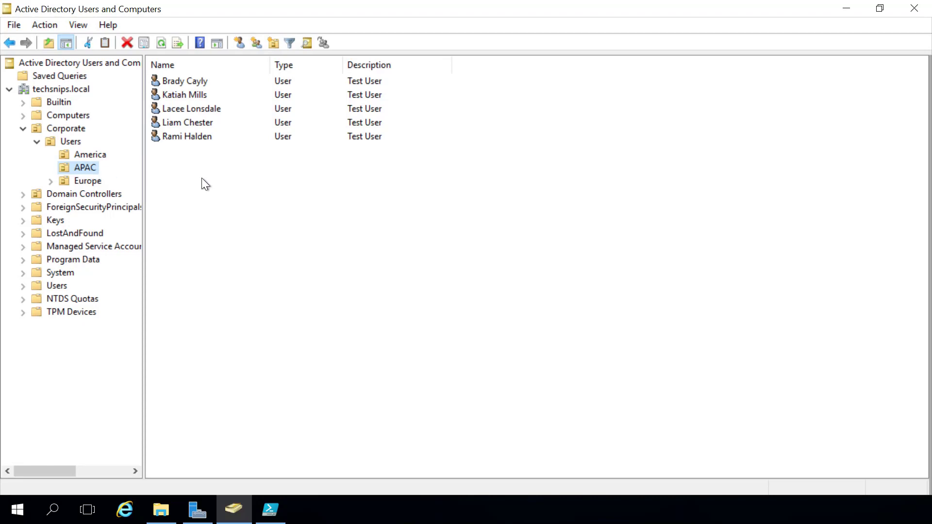
pyautogui.doubleClick(191, 125)
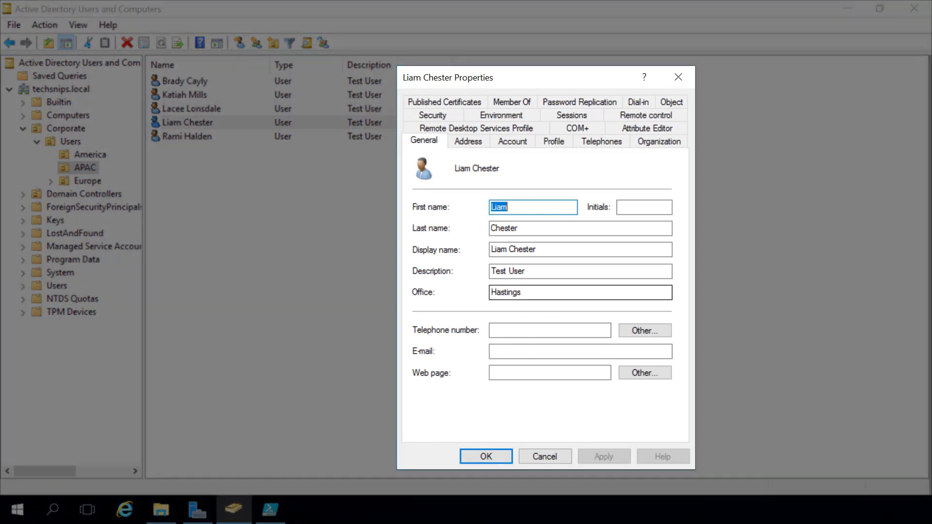
pyautogui.doubleClick(506, 292)
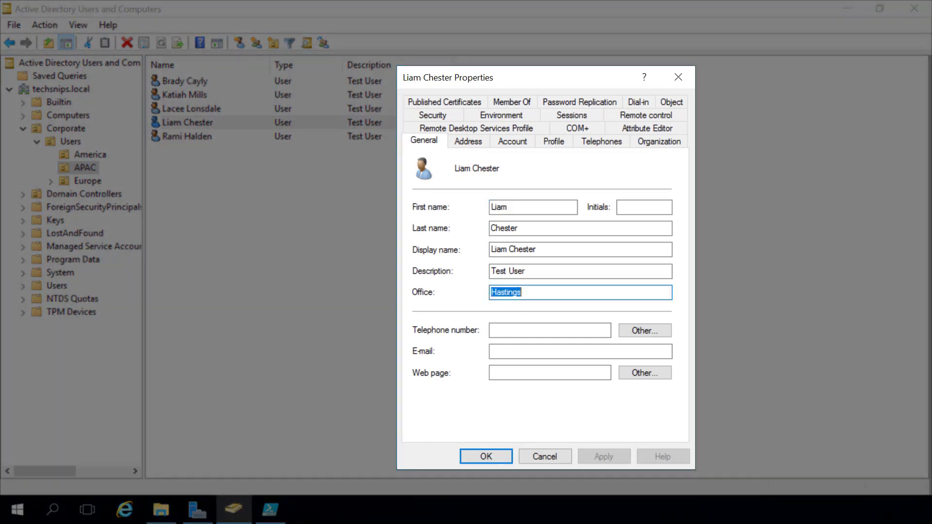
# Check the user's job title, department and account password options
pyautogui.click(645, 142)
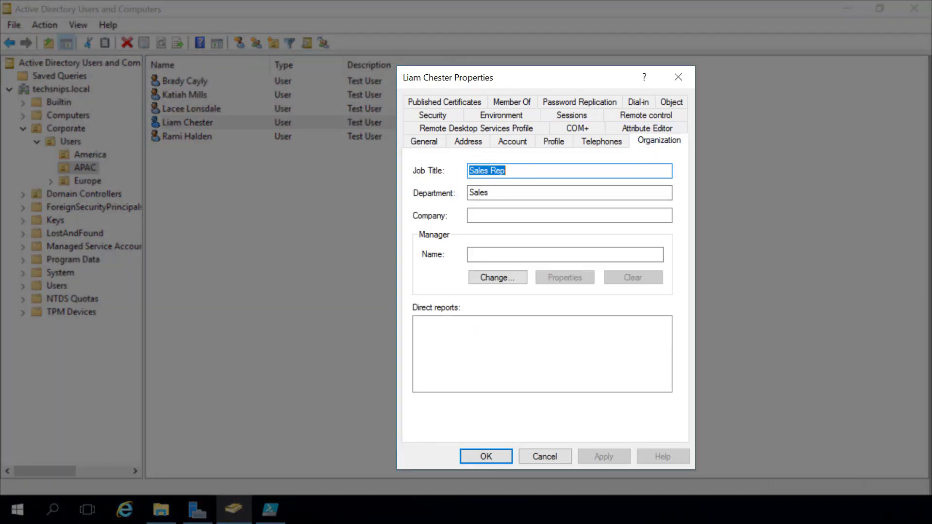
pyautogui.doubleClick(491, 193)
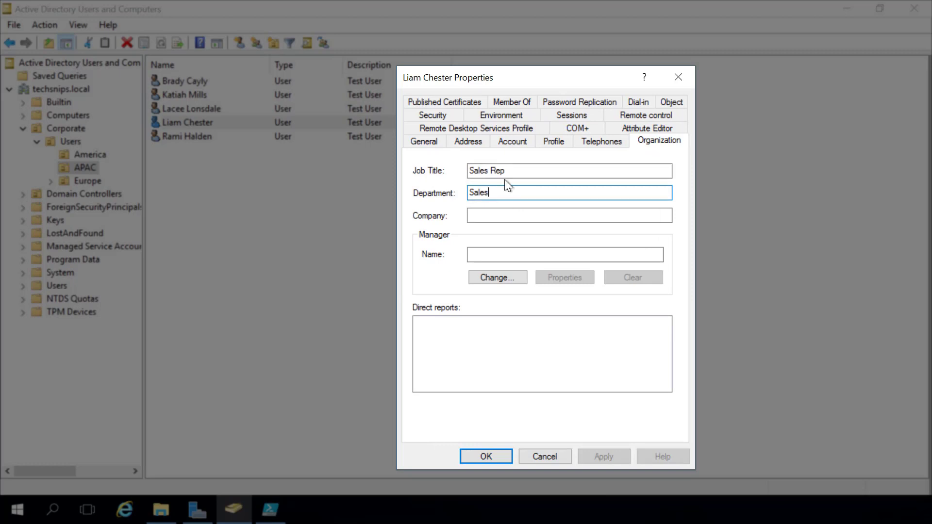
pyautogui.click(515, 142)
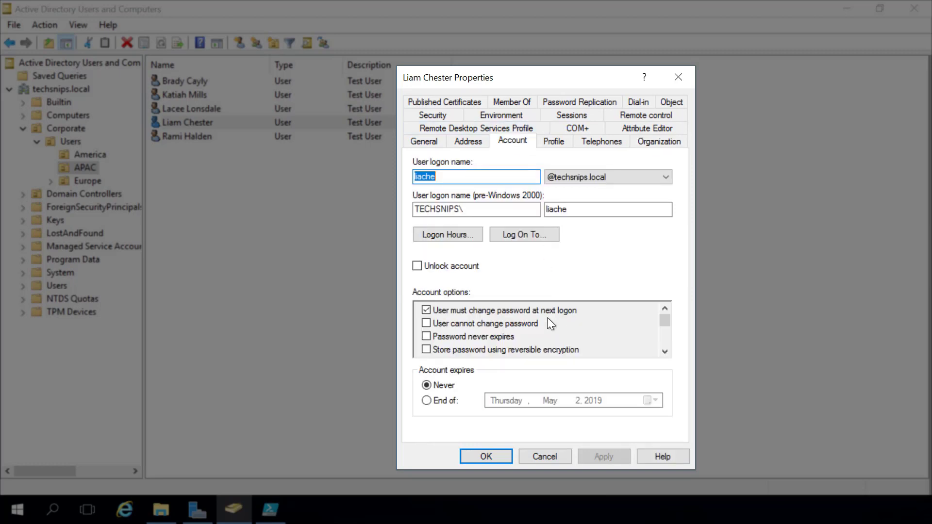